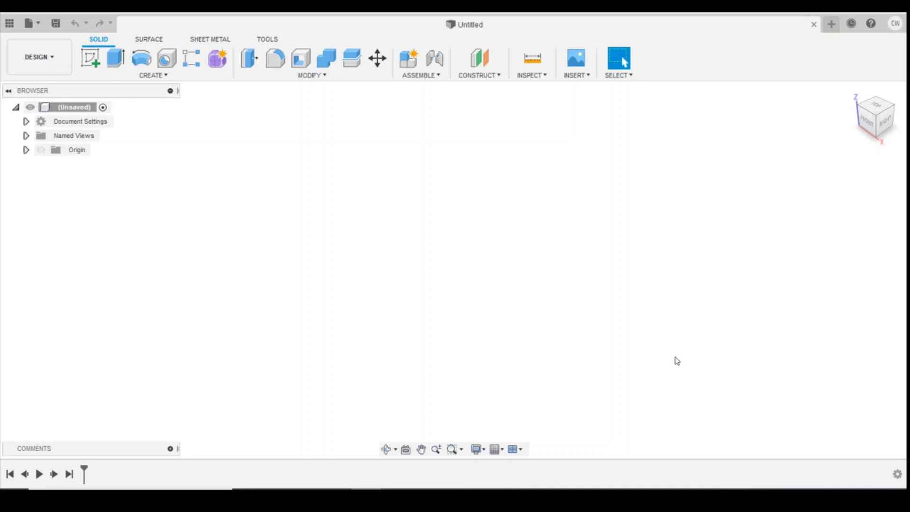
Step: Open the Lesson 1 Relay Box design from the Tutorial project
left_click(42, 32)
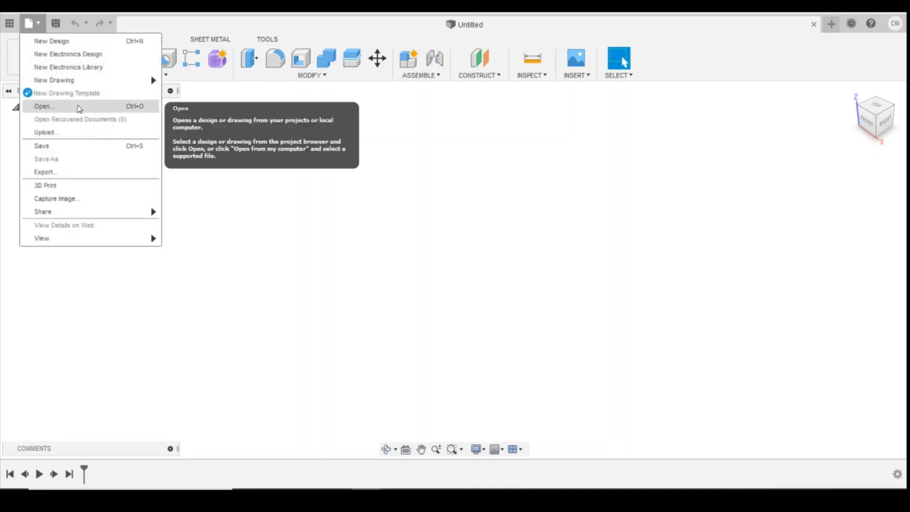
left_click(77, 106)
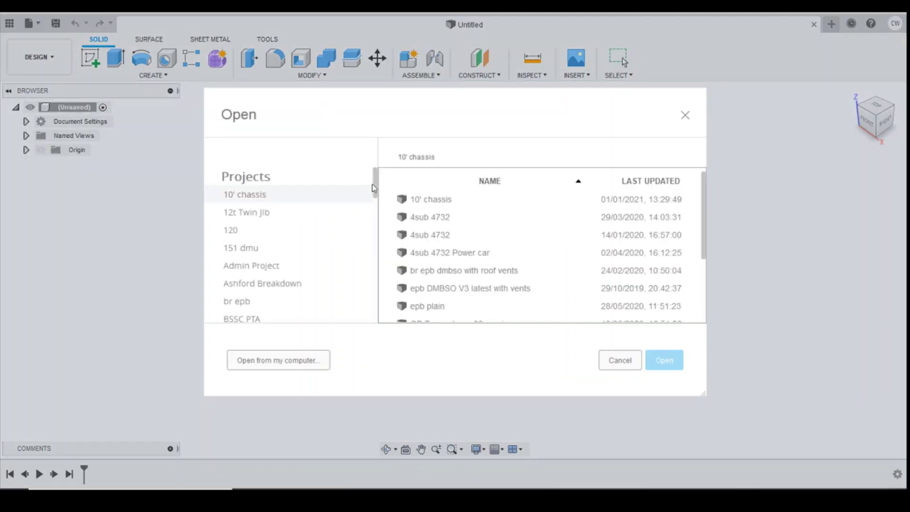
left_click_drag(374, 188, 368, 275)
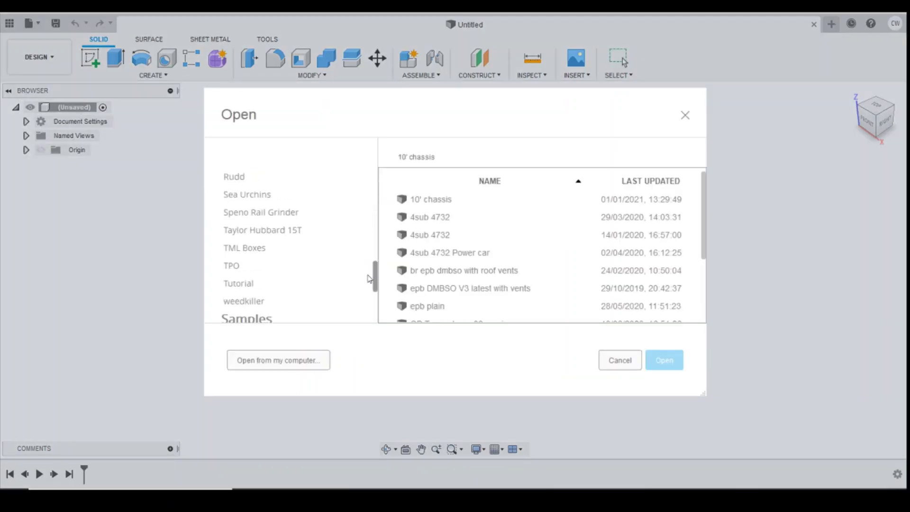
left_click(245, 284)
double_click(437, 216)
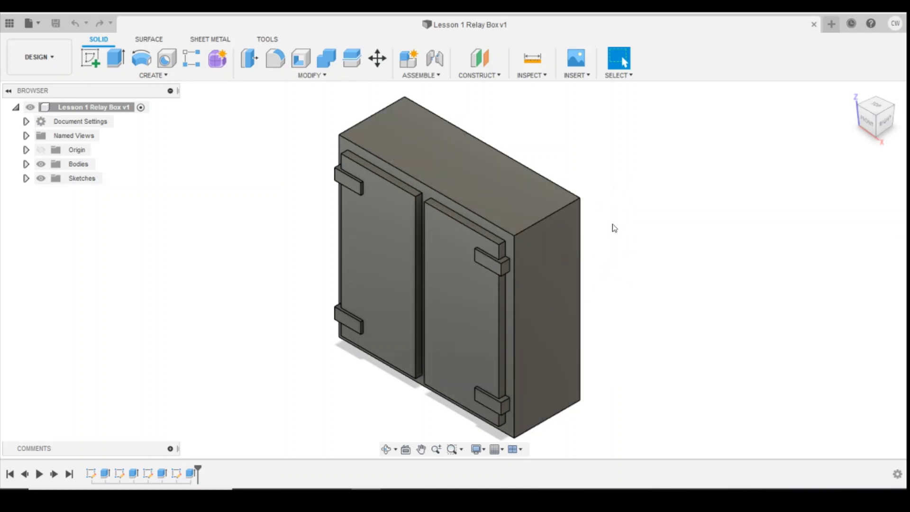
Step: Orbit the relay cabinet to show its underside and start a new sketch
left_click(152, 75)
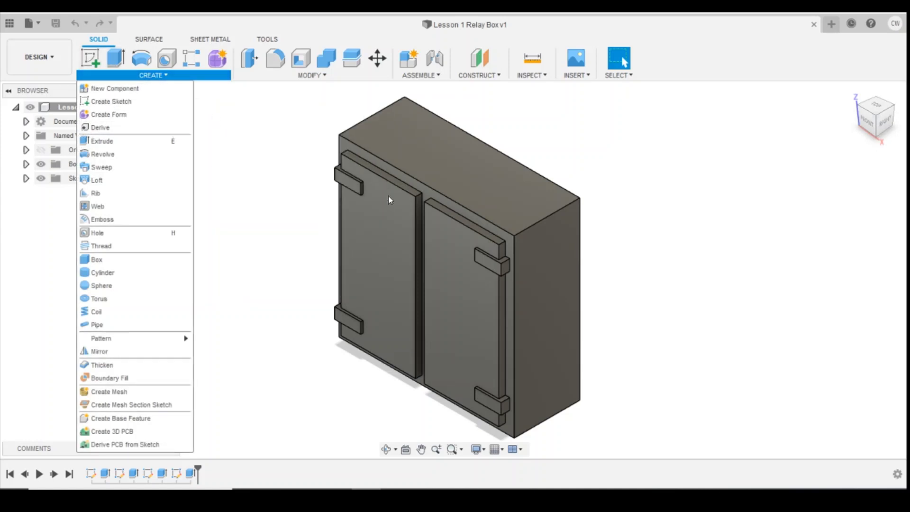
left_click(731, 299)
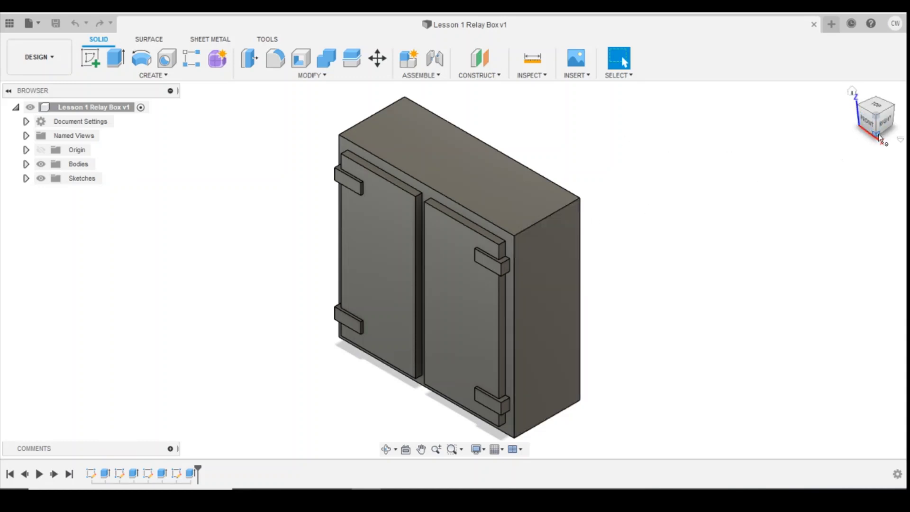
left_click(866, 120)
middle_click_drag(556, 332, 556, 268, "shift")
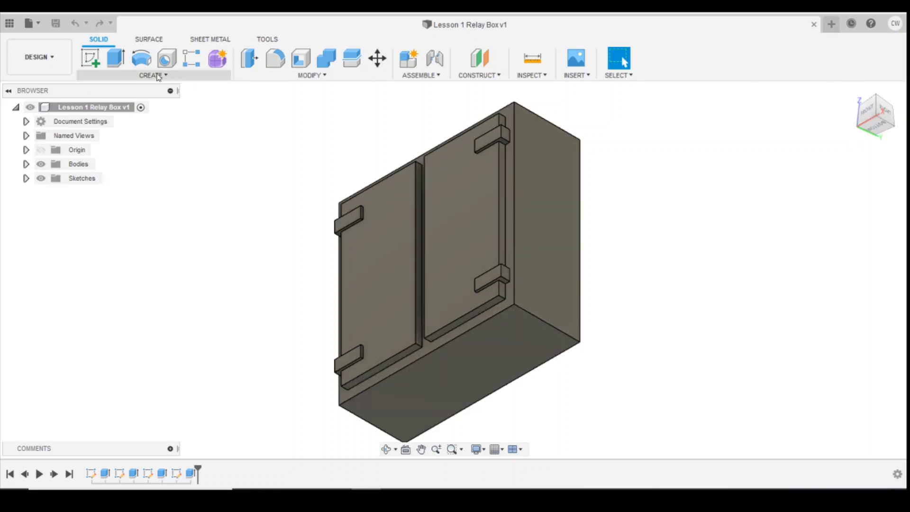
left_click(93, 65)
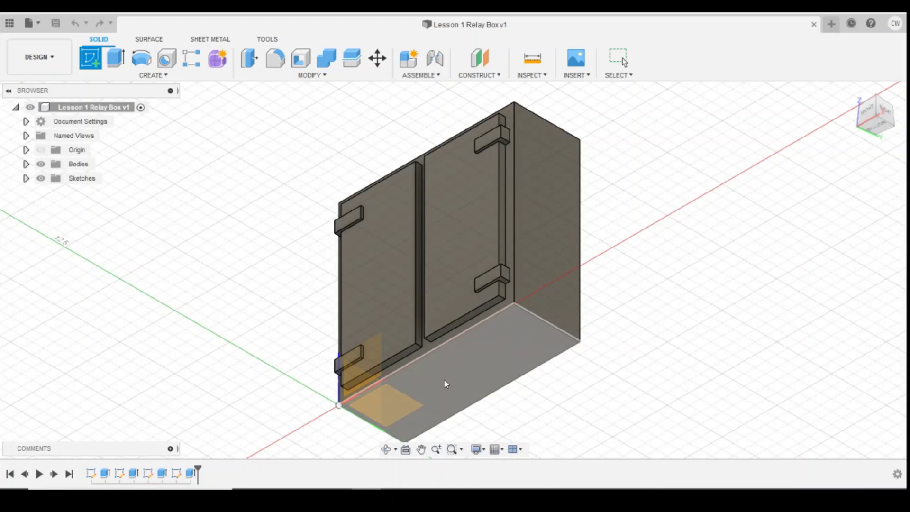
Step: Place the sketch on the cabinet's bottom face and pick the Center Rectangle tool
left_click(509, 349)
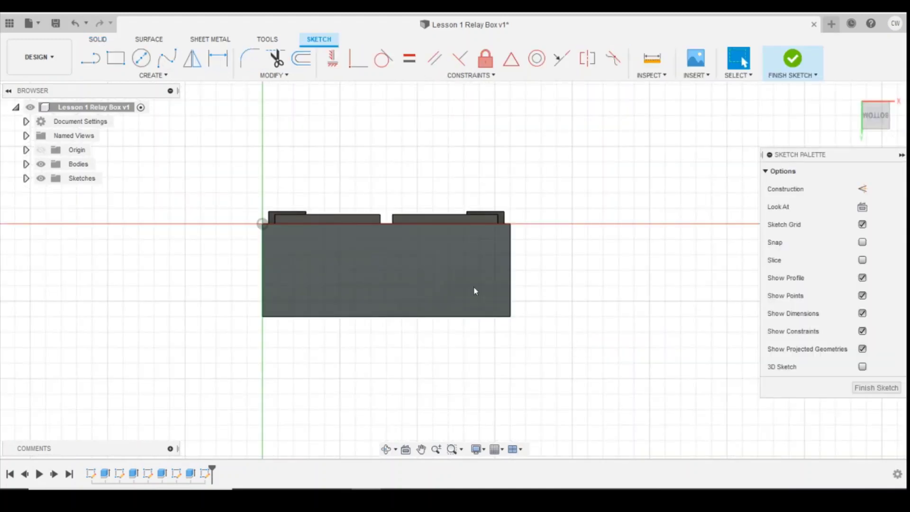
left_click(132, 77)
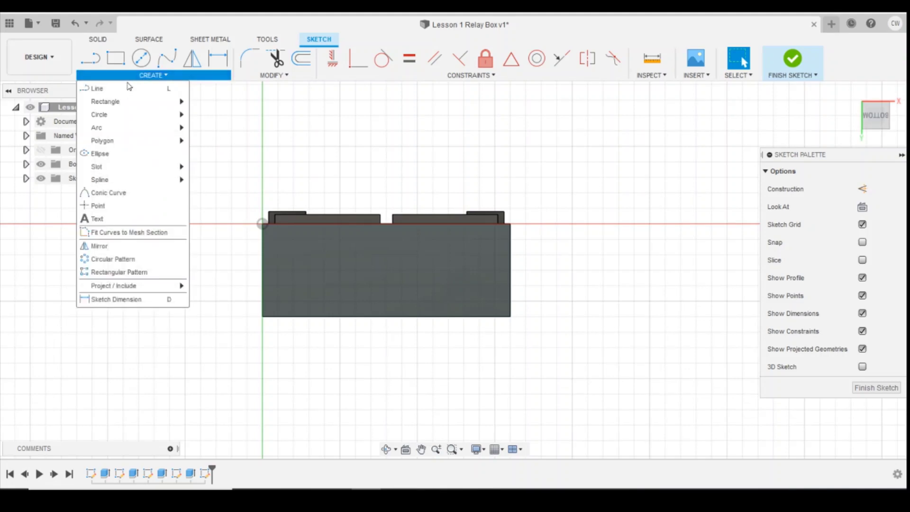
mouse_move(137, 101)
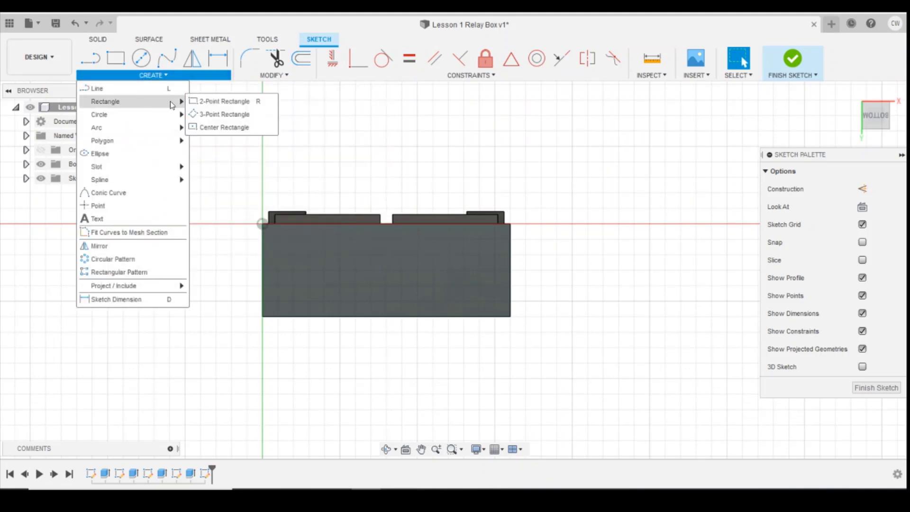
left_click(237, 133)
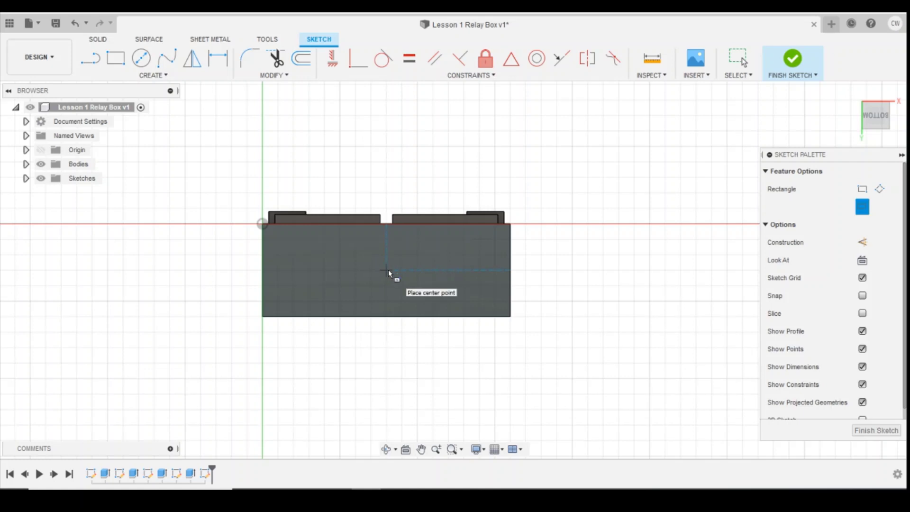
Step: Draw a centre rectangle 10 mm wide and 5 mm high inside the base outline
left_click(386, 270)
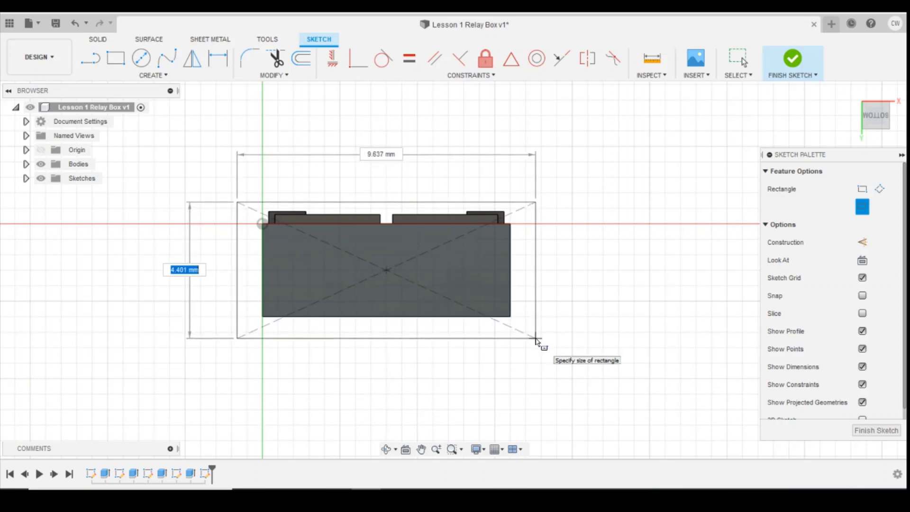
type("5")
key("Tab")
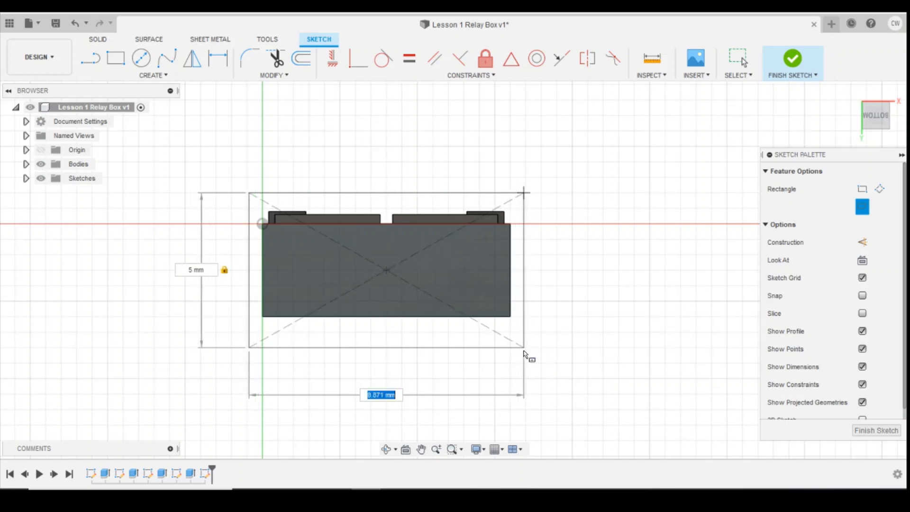
type("0")
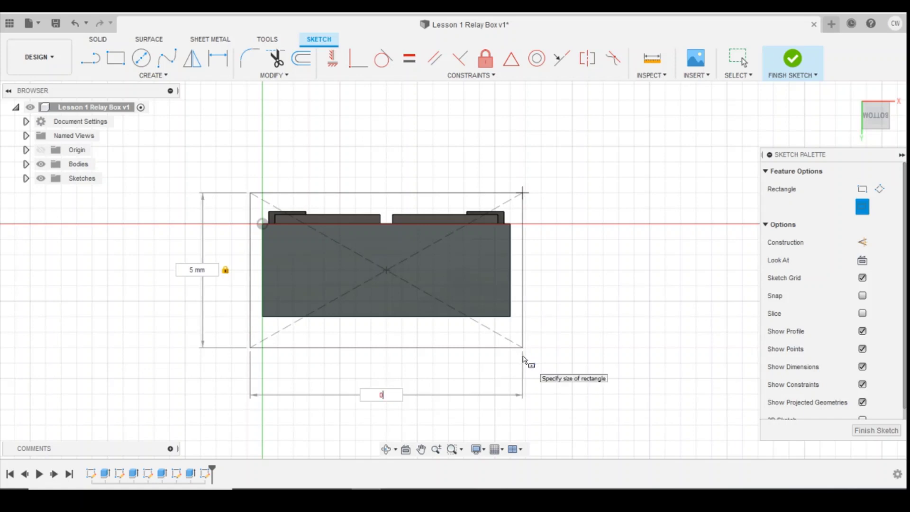
key("BackSpace")
type("10")
key("Tab")
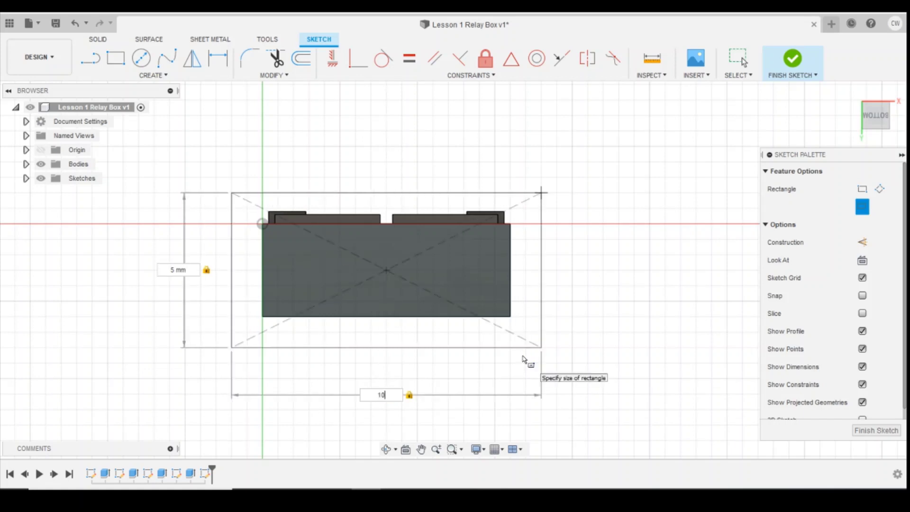
key("Return")
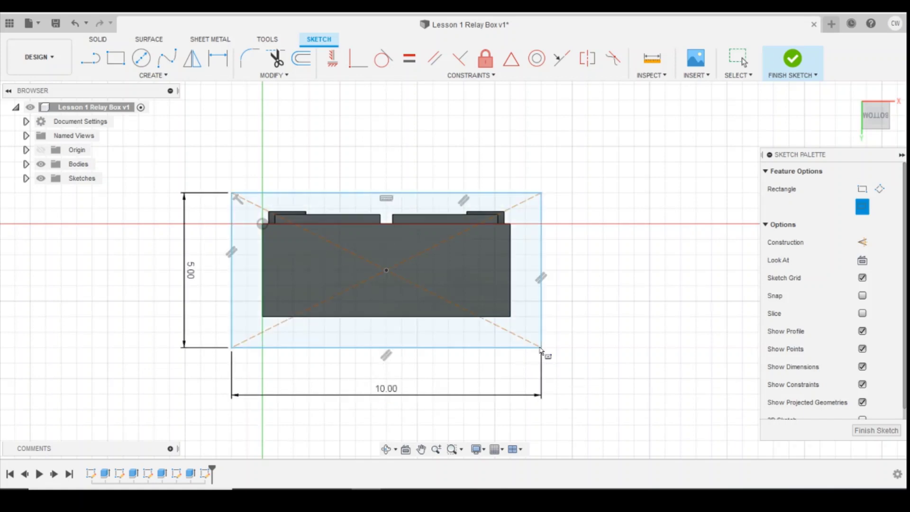
Step: Dimension the rectangle's centre 1.50 mm to the top edge and 4.00 mm to the right edge, then select the inner profile
left_click(225, 61)
left_click(387, 270)
left_click(387, 224)
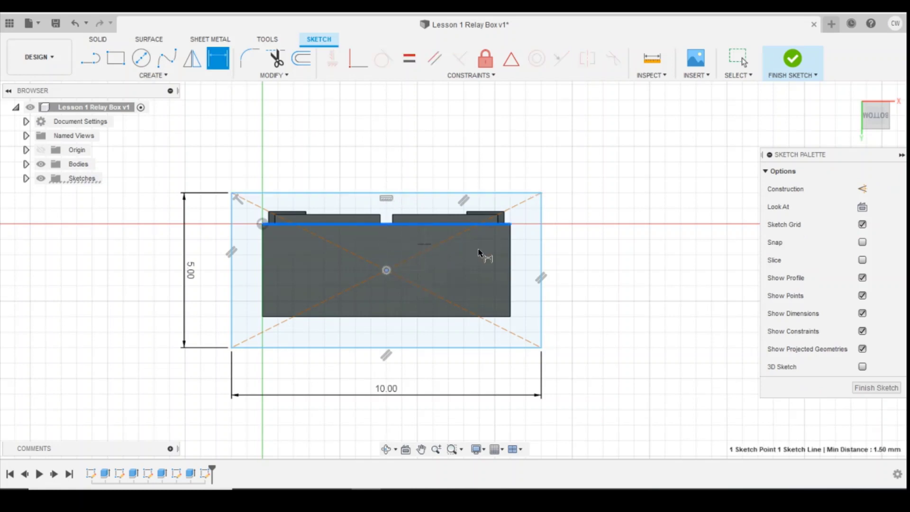
left_click(610, 258)
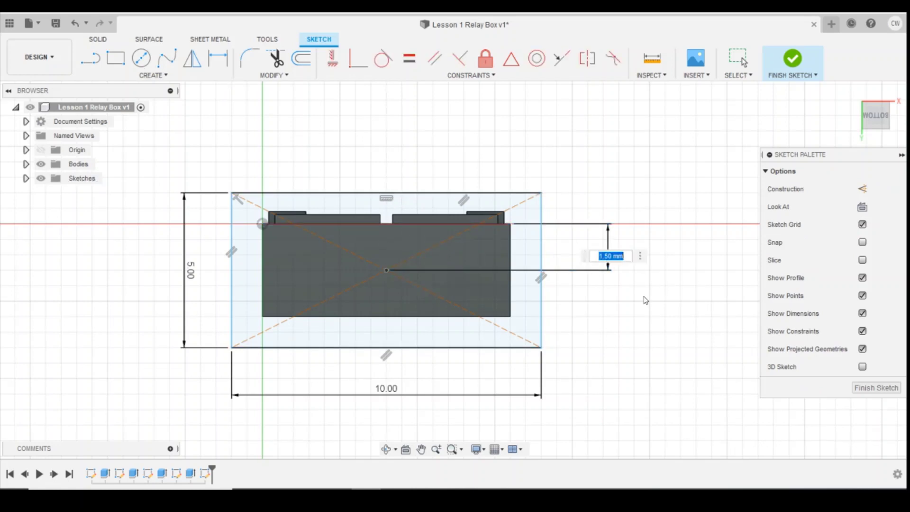
key("Return")
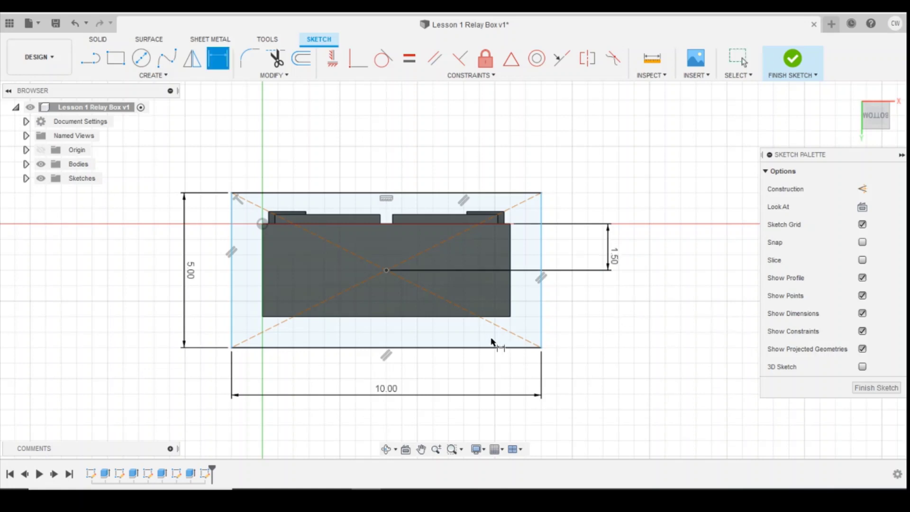
left_click(386, 271)
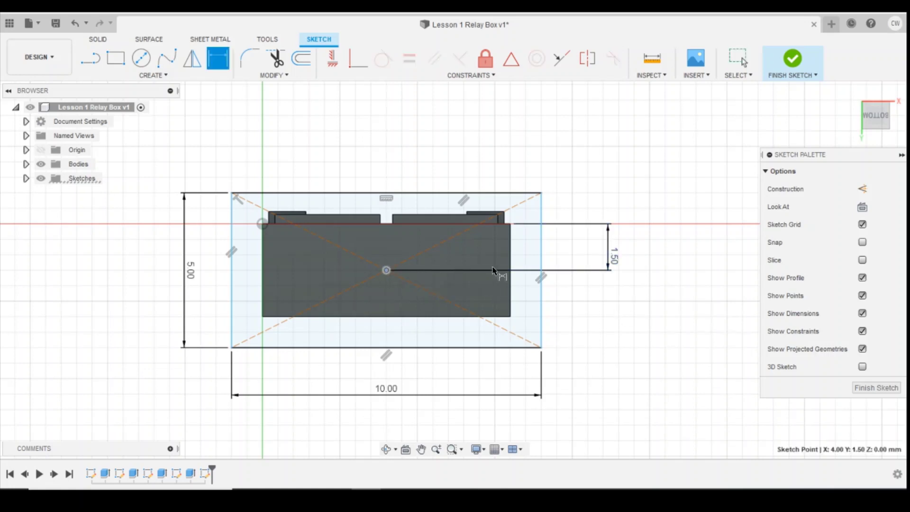
left_click(505, 337)
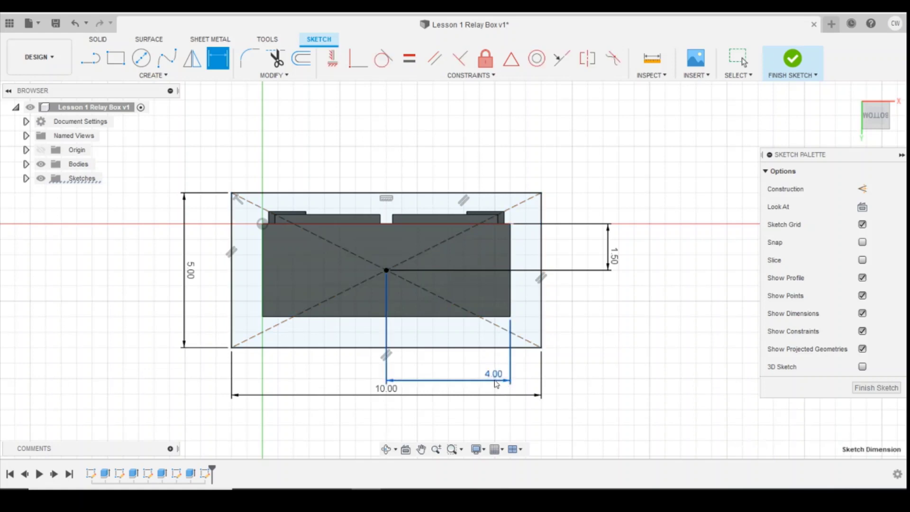
left_click(495, 379)
key("Return")
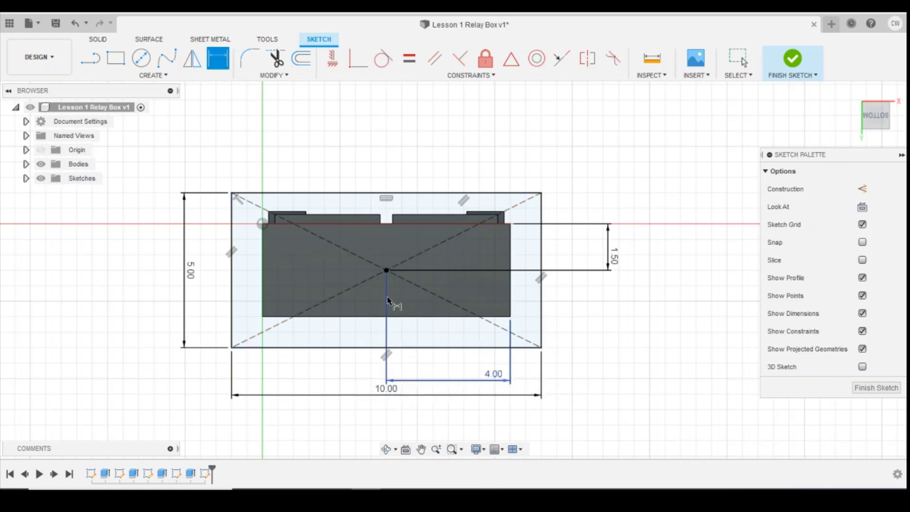
key("Escape")
left_click(480, 256)
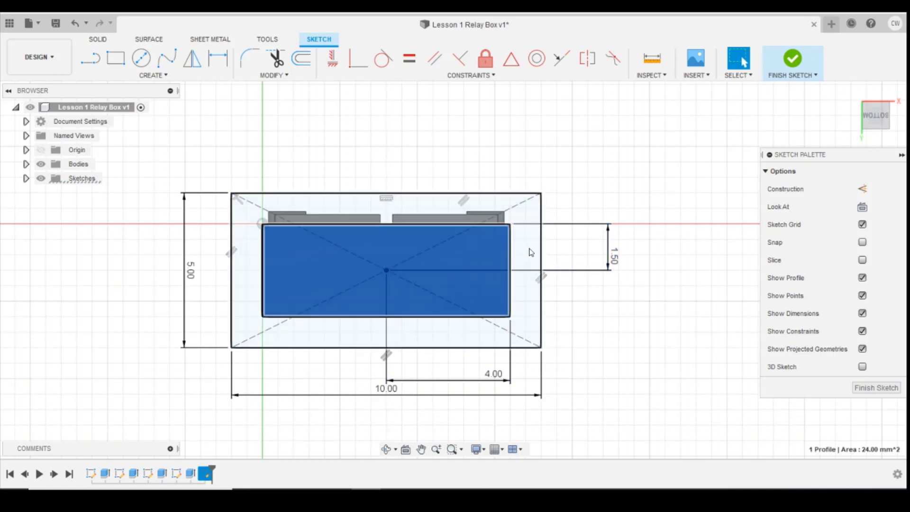
Step: Extrude both base profiles 1.5 mm downward, joined to the base, to form the plinth
left_click(531, 252, "shift")
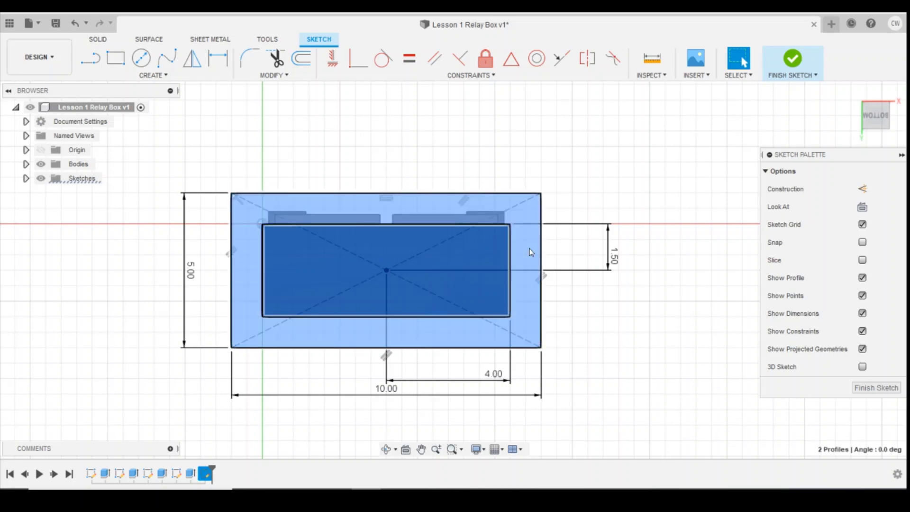
right_click(529, 251)
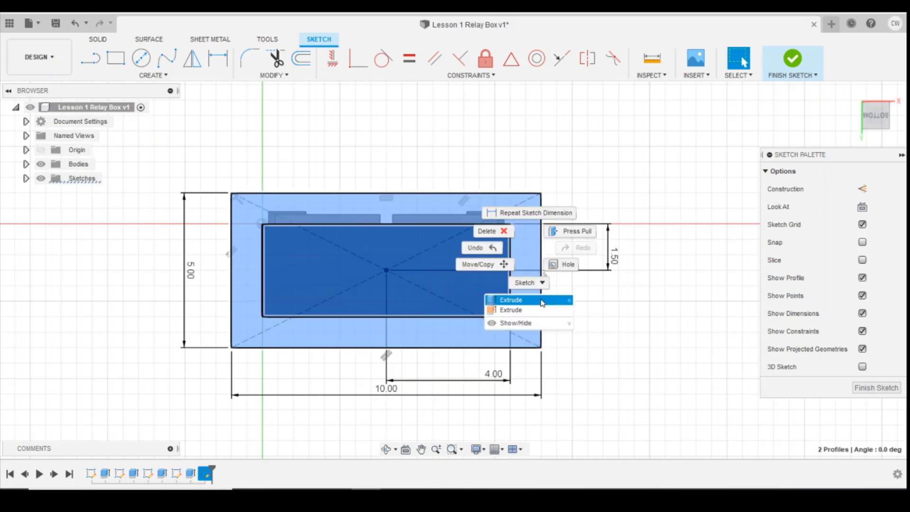
left_click(523, 298)
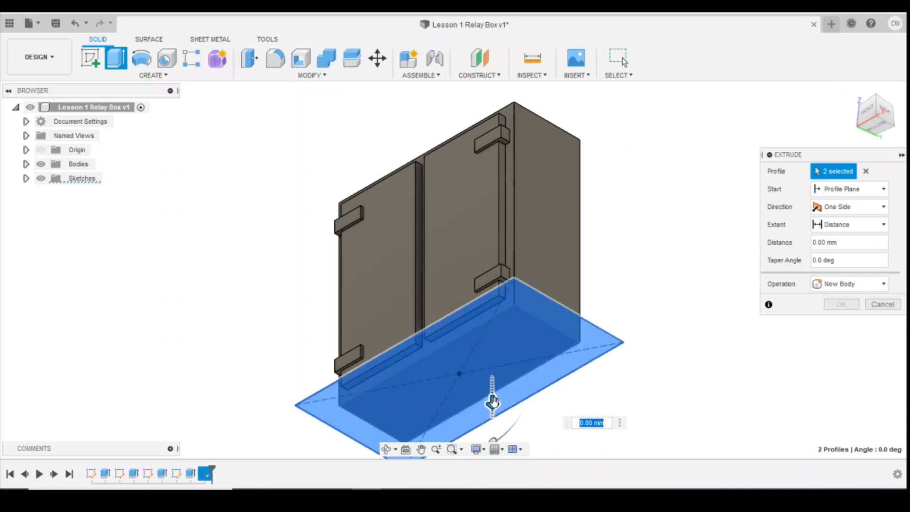
type("1")
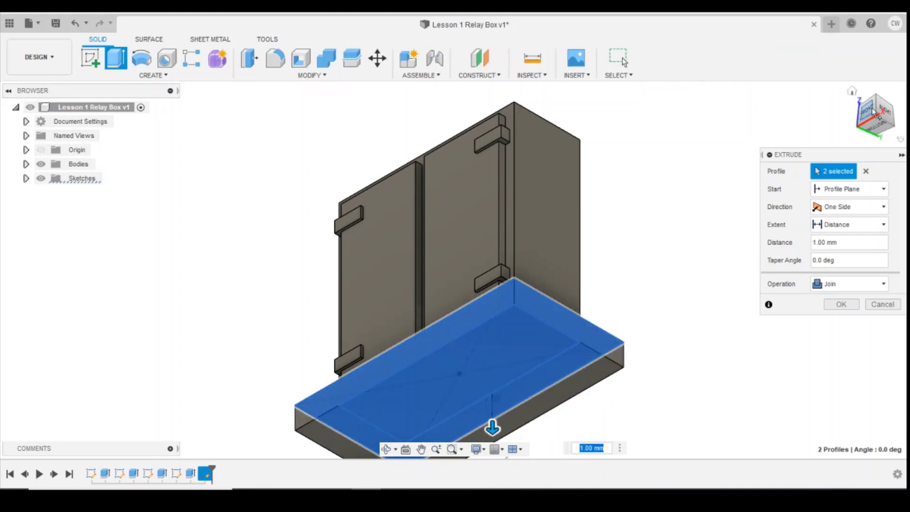
mouse_move(870, 110)
left_mouse_down()
mouse_move(877, 127)
mouse_move(871, 119)
left_mouse_up()
scroll(675, 229, "down", 2)
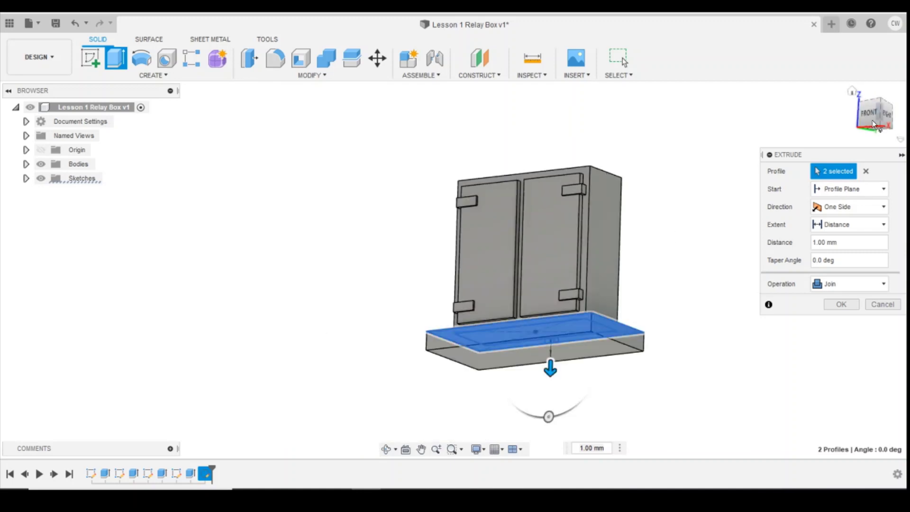
left_click_drag(873, 118, 874, 125)
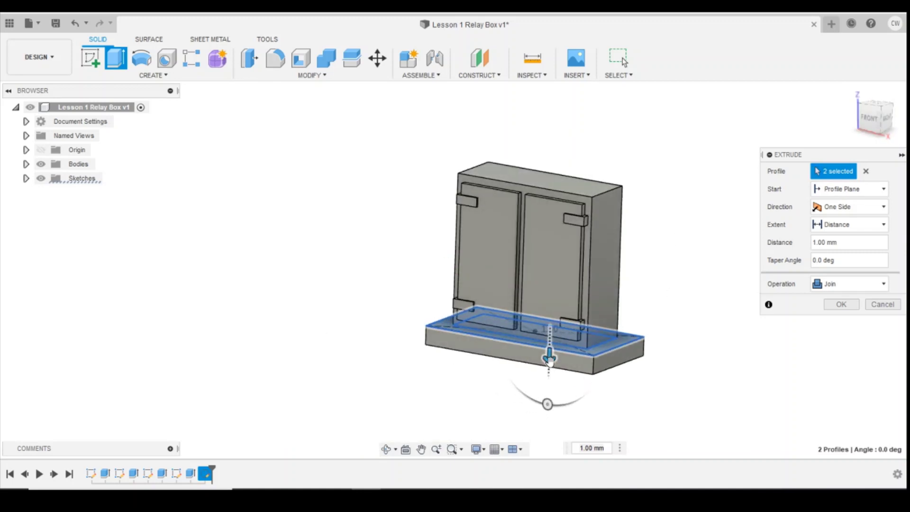
left_click_drag(551, 362, 549, 375)
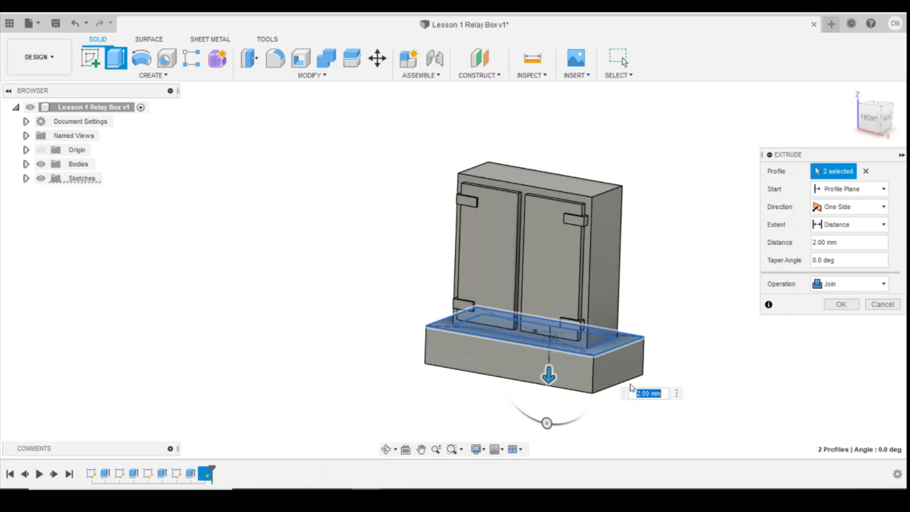
type("1.5")
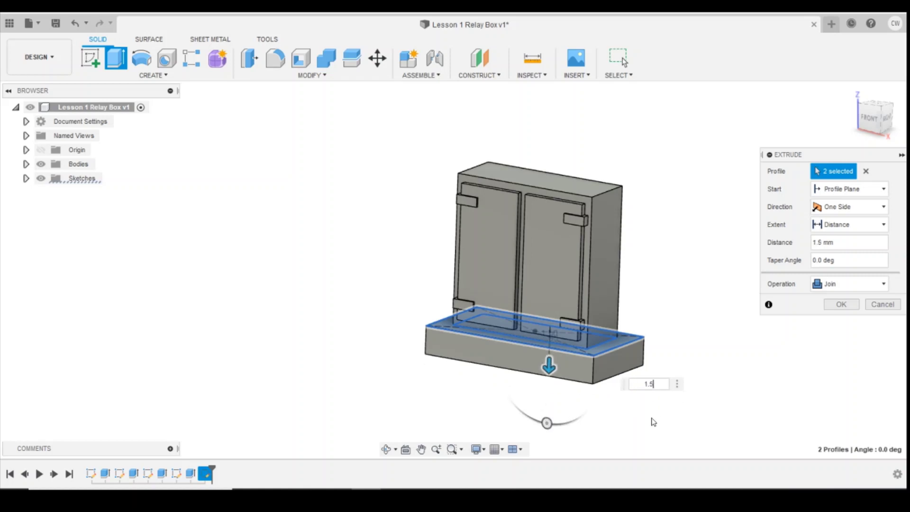
key("Return")
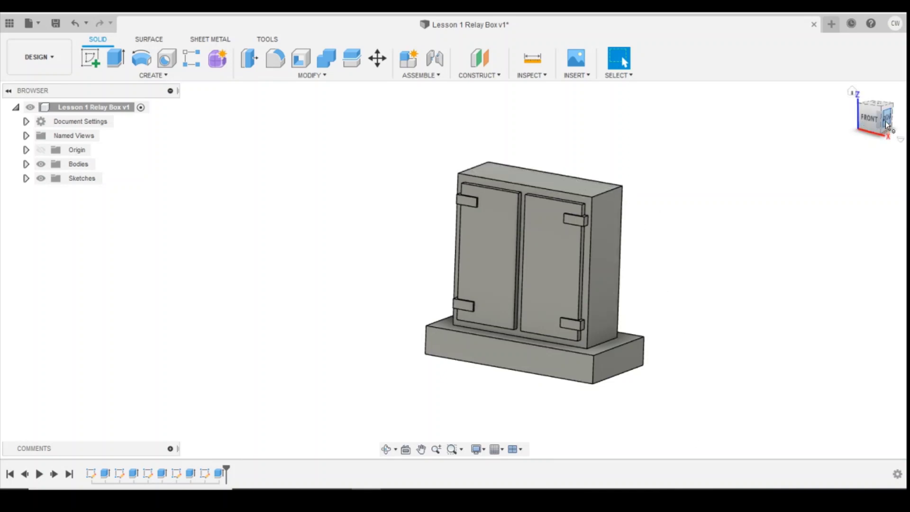
left_click_drag(887, 125, 812, 157)
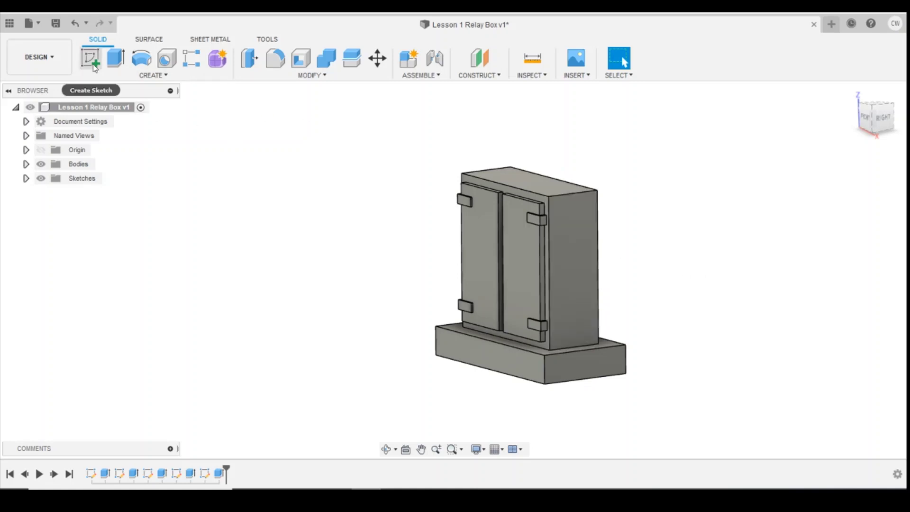
Step: Start a sketch on the cabinet's right side face with the Line tool
left_click(93, 63)
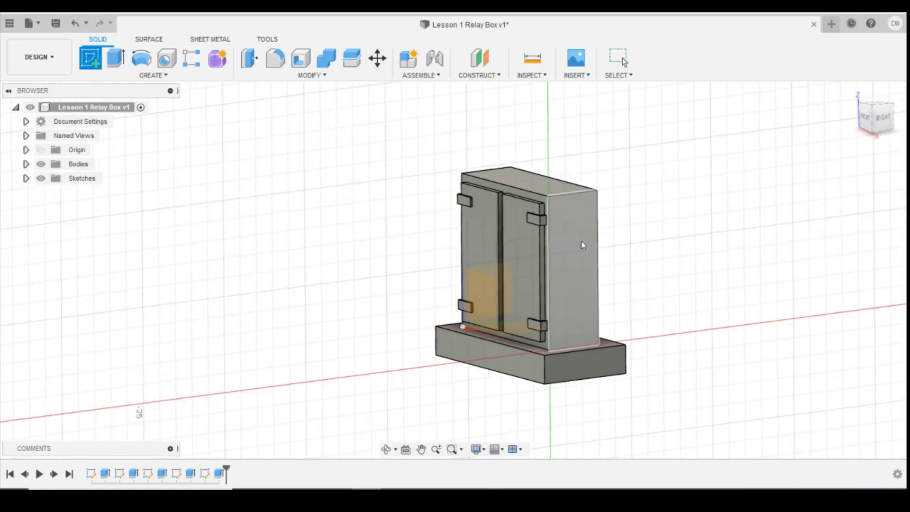
left_click(587, 229)
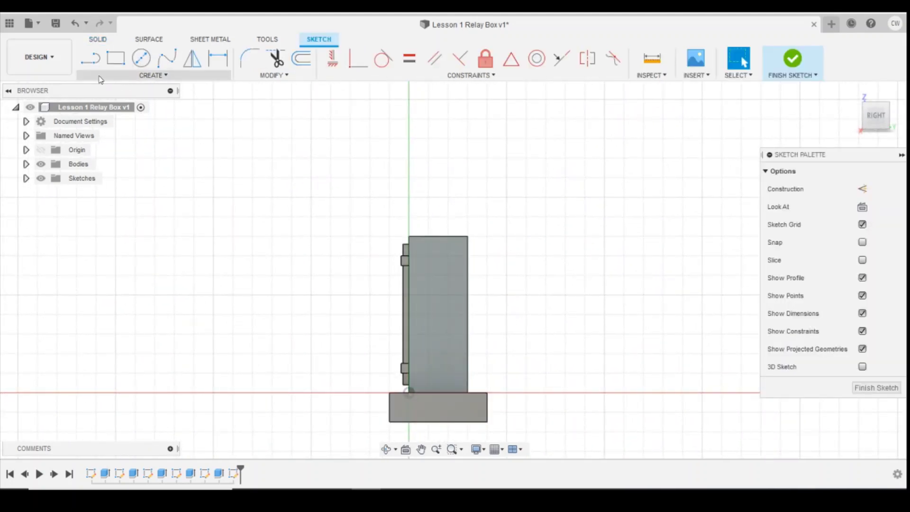
left_click(107, 77)
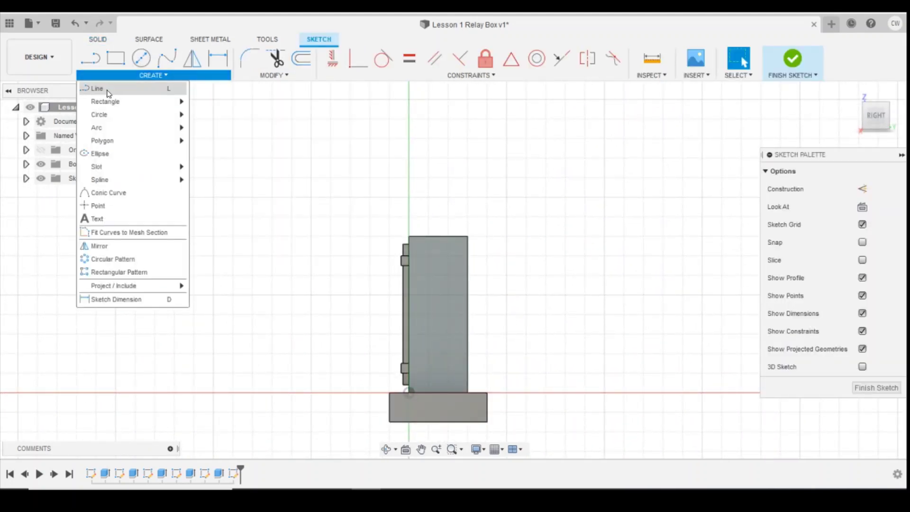
left_click(117, 90)
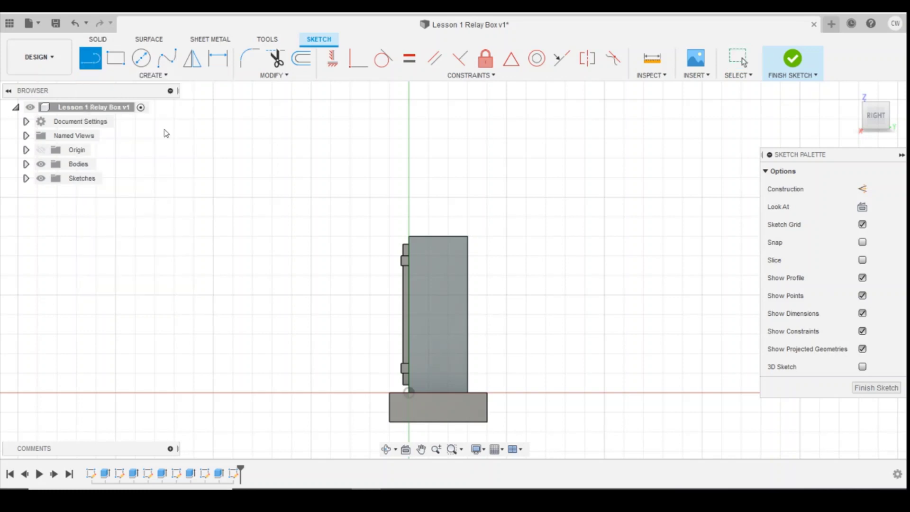
Step: Draw a 15° line from the top-left corner to the cabinet's right edge
left_click(409, 237)
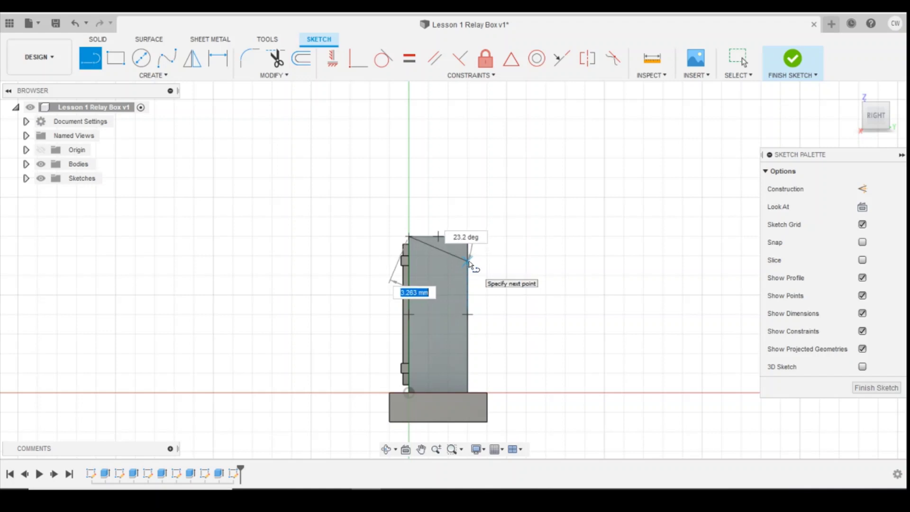
key("Tab")
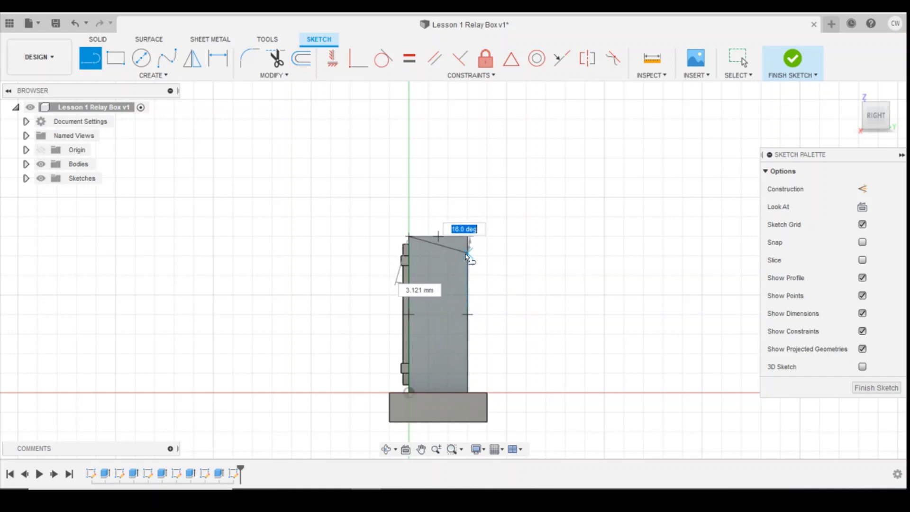
type("15")
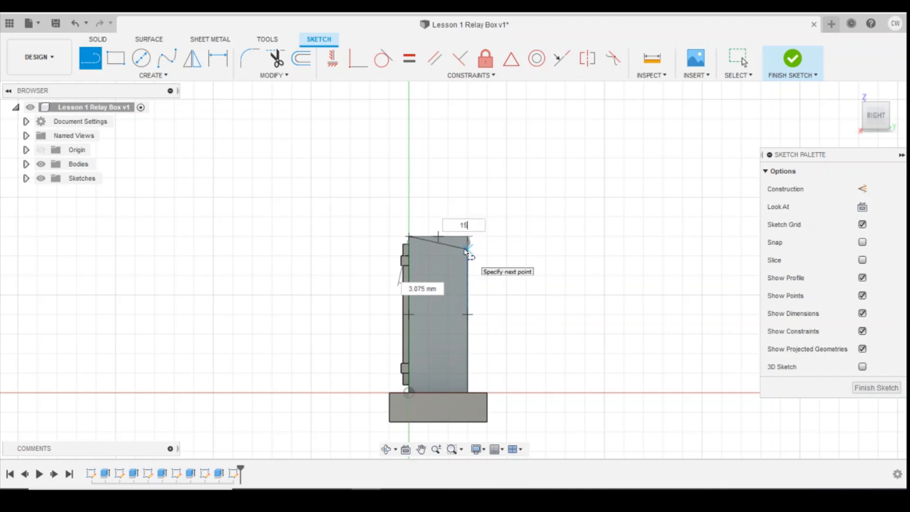
key("Tab")
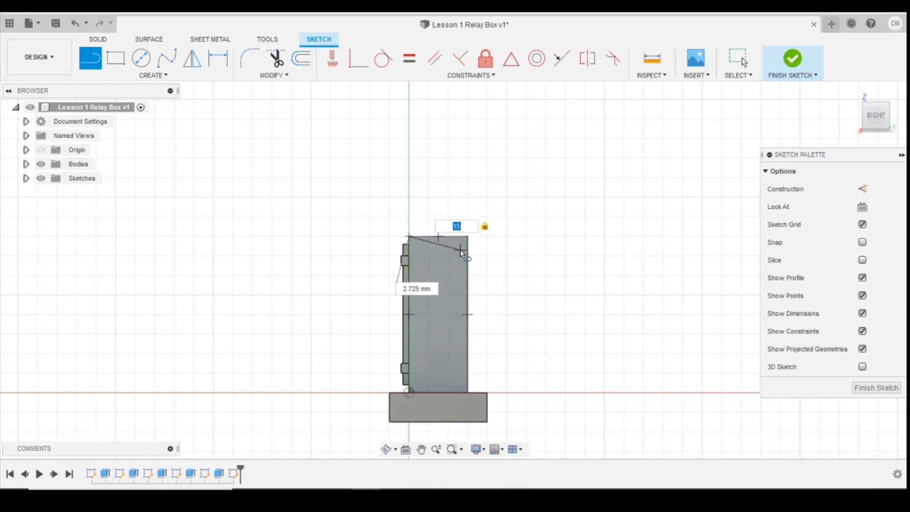
left_click(467, 251)
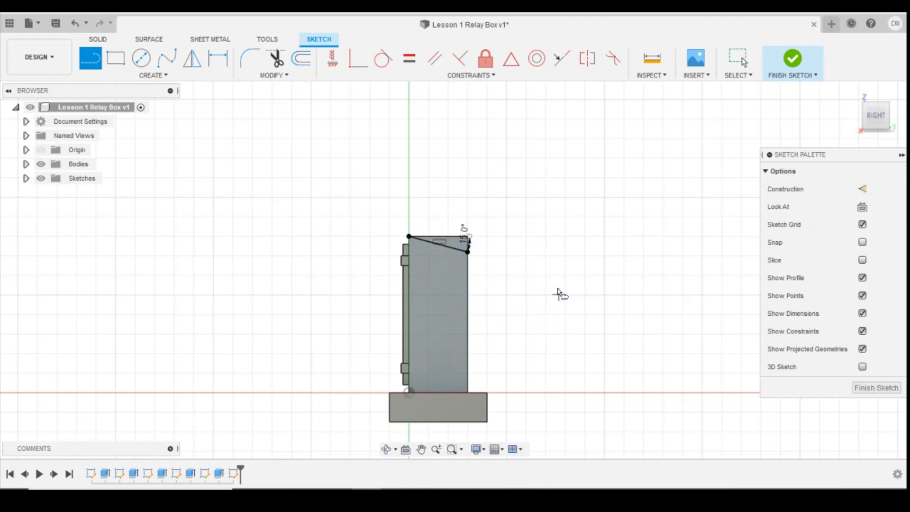
scroll(552, 298, "up", 1)
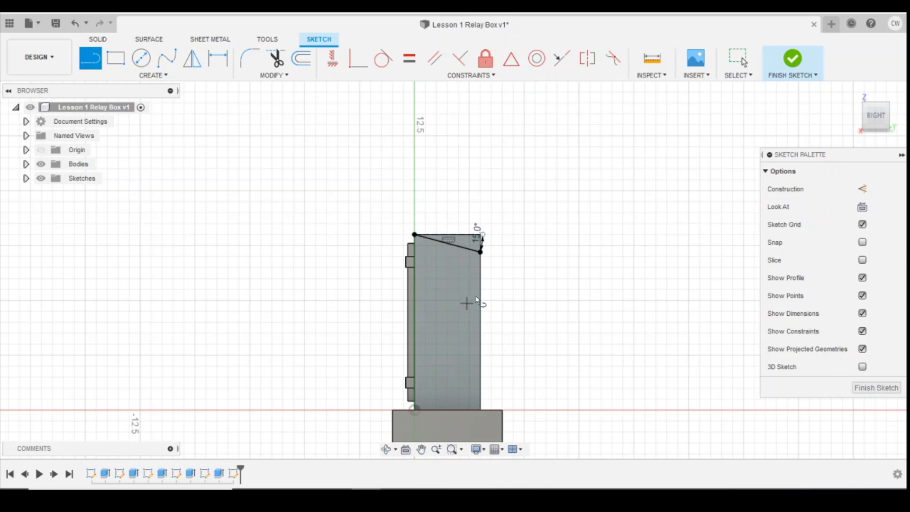
key("Escape")
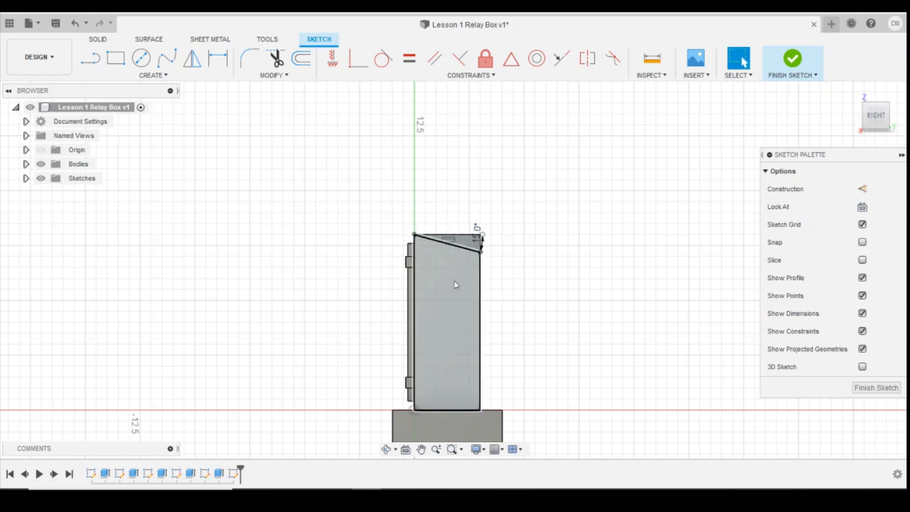
scroll(506, 246, "up", 2)
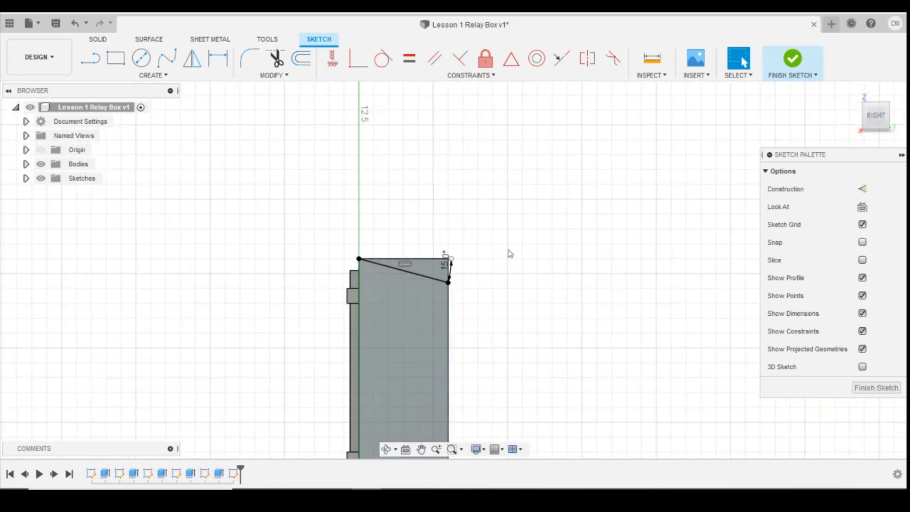
Step: Extrude the triangular wedge profile as an 8 mm cut through the cabinet's top
left_click(434, 269)
right_click(433, 264)
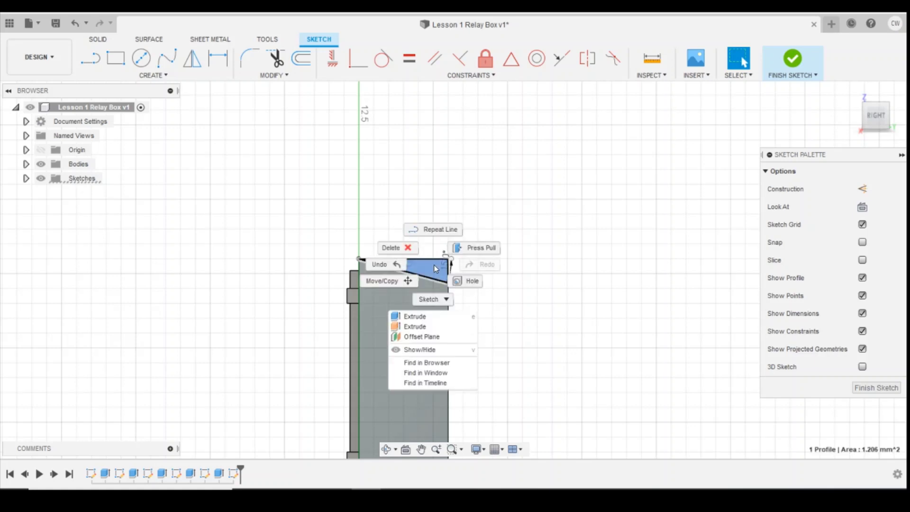
left_click(435, 317)
left_click_drag(876, 126, 477, 270)
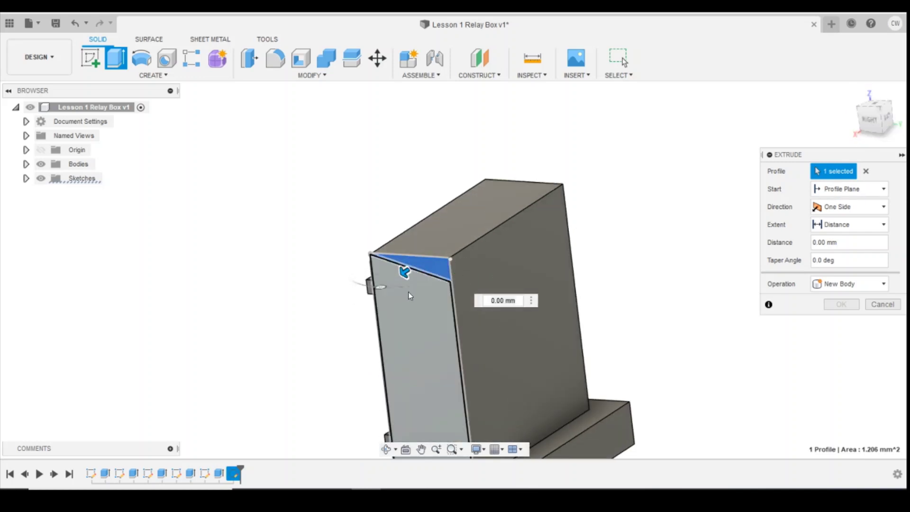
left_click_drag(404, 271, 480, 221)
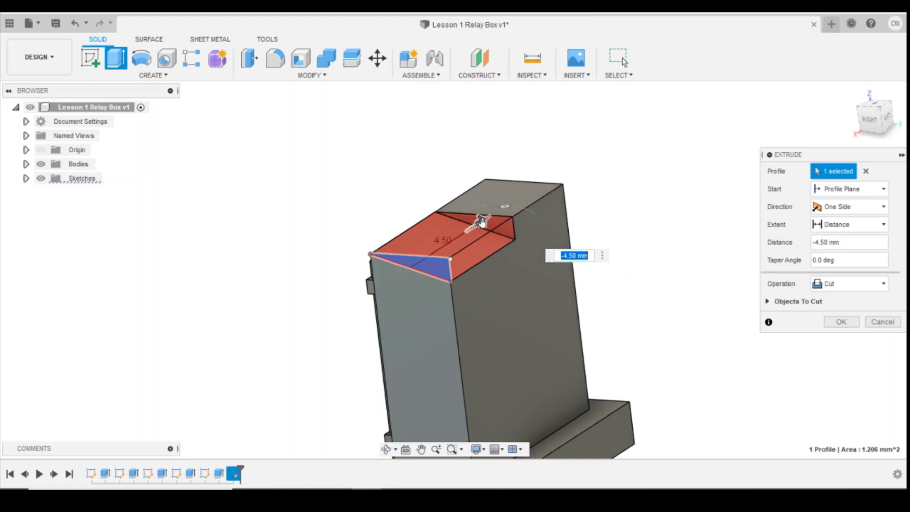
left_click_drag(480, 220, 536, 193)
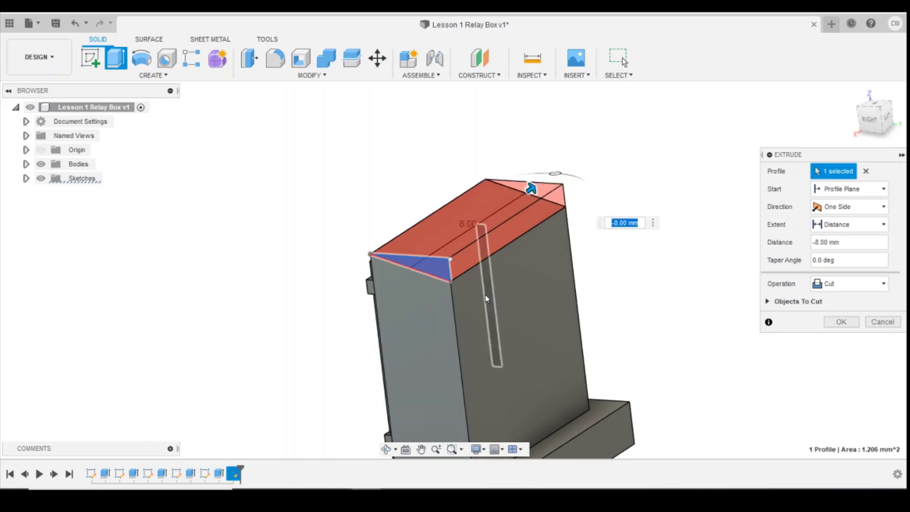
left_click(630, 225)
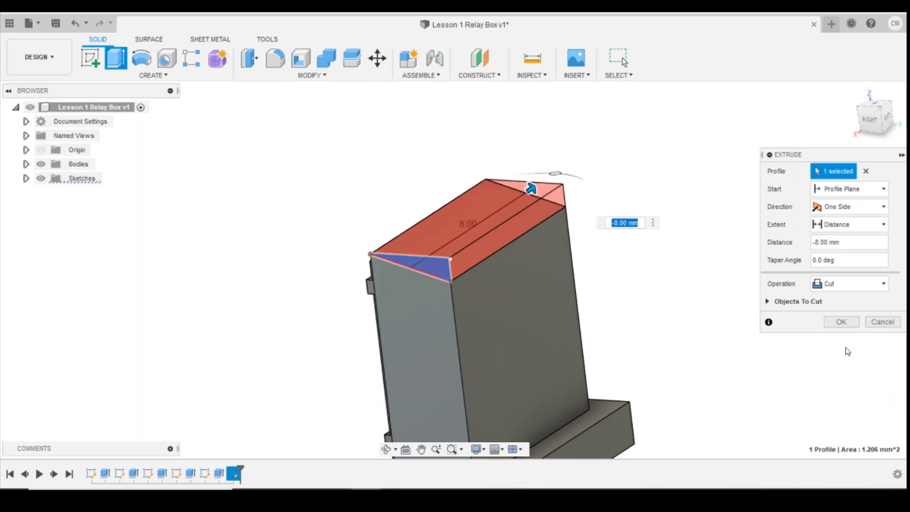
left_click(841, 322)
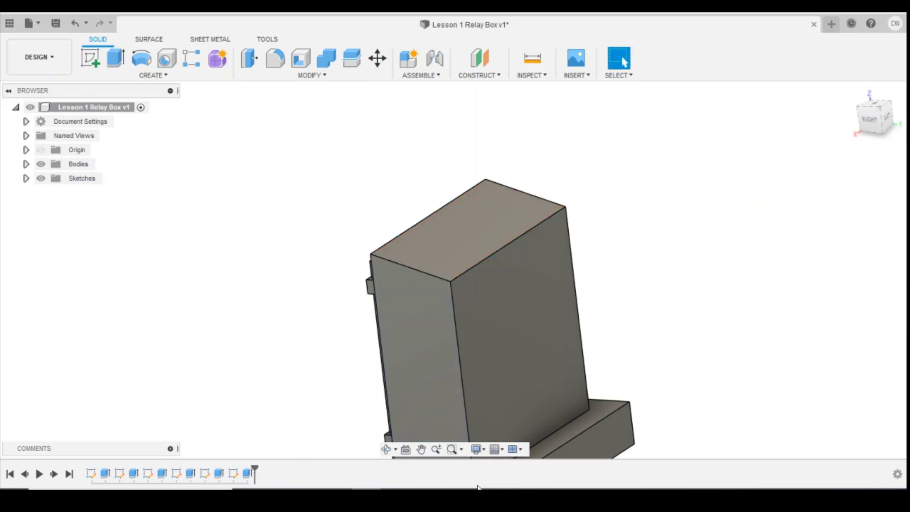
left_click_drag(873, 121, 860, 124)
Step: Orbit from the Right view to inspect the cabinet's sloped top and side
left_click(864, 111)
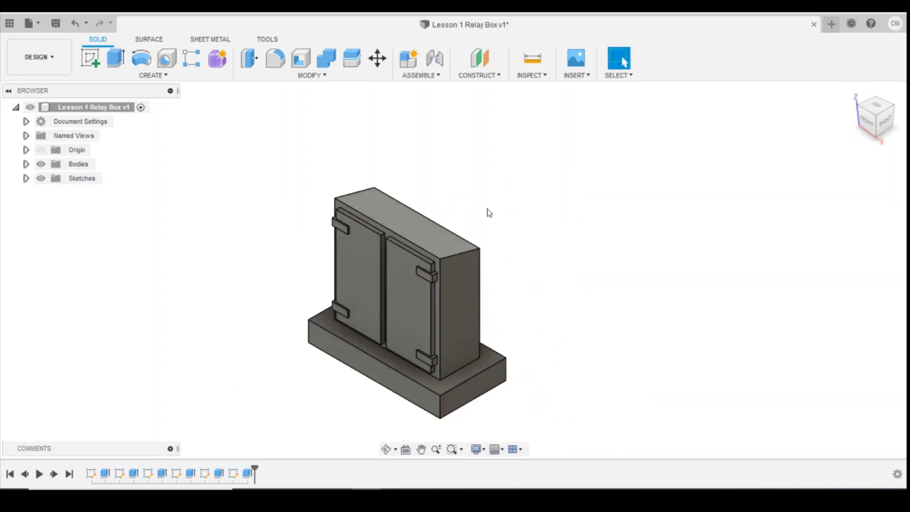
scroll(550, 280, "up", 3)
scroll(511, 367, "down", 2)
scroll(428, 199, "up", 3)
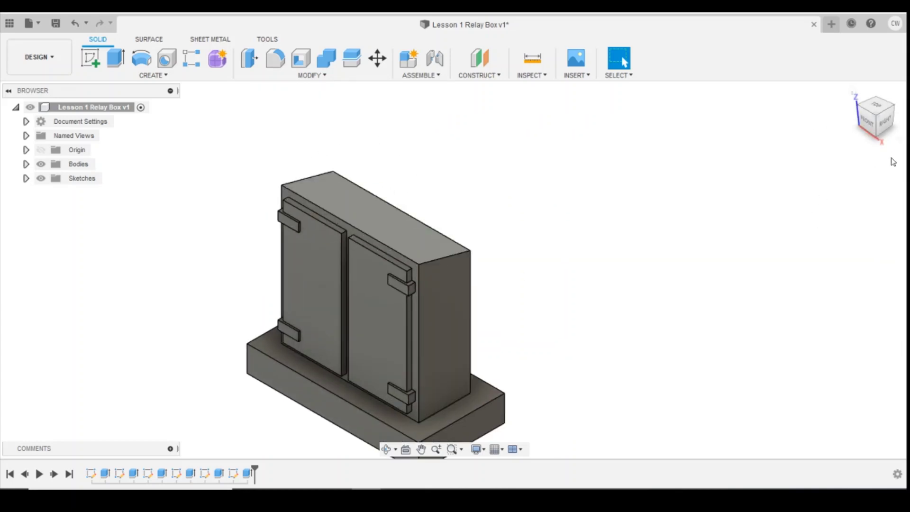
left_click(883, 127)
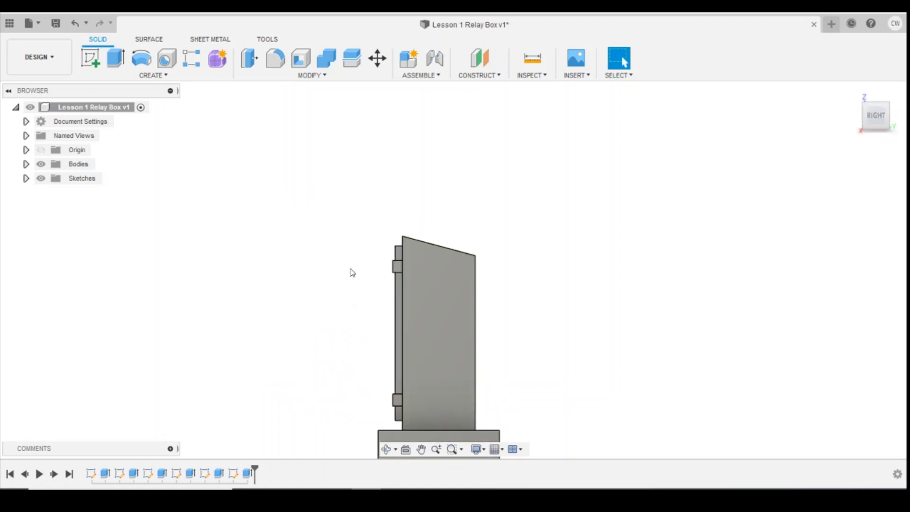
middle_click_drag(455, 264, 271, 198, "shift")
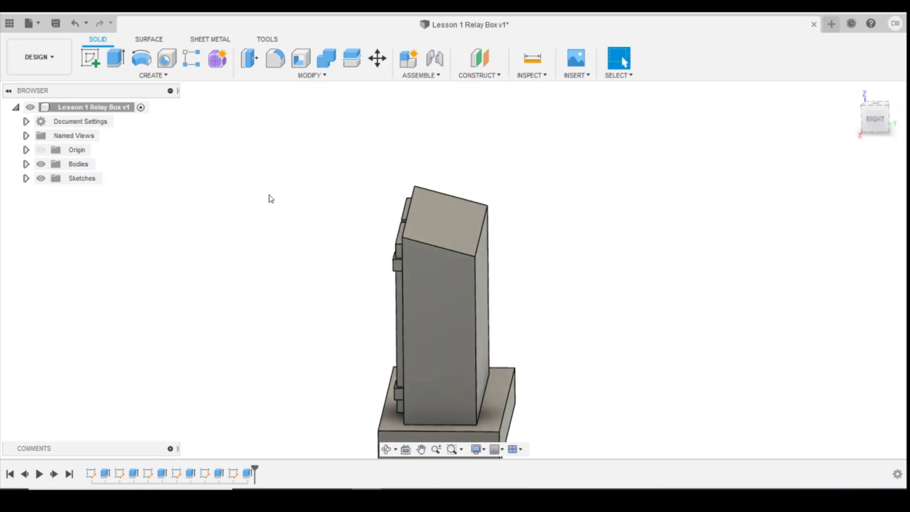
Step: Start a sketch on the cabinet's sloped top face with the Center Rectangle tool
left_click(89, 59)
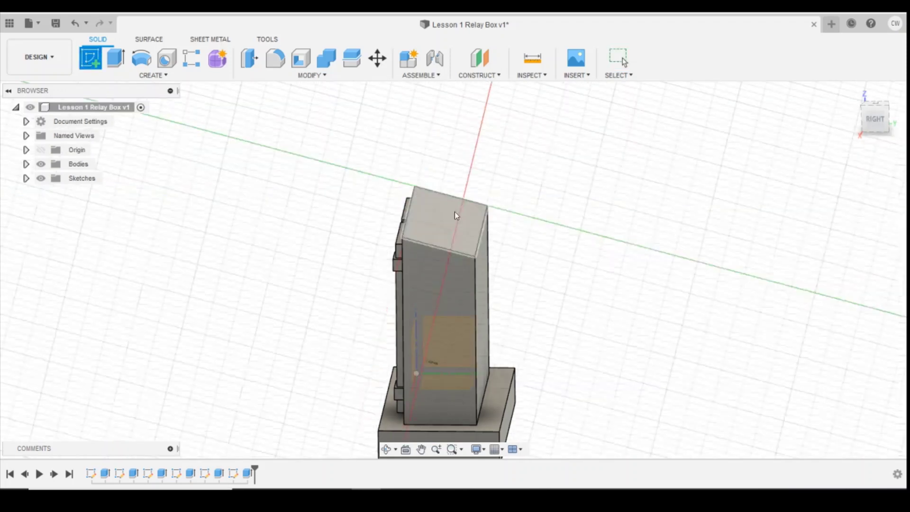
left_click(453, 220)
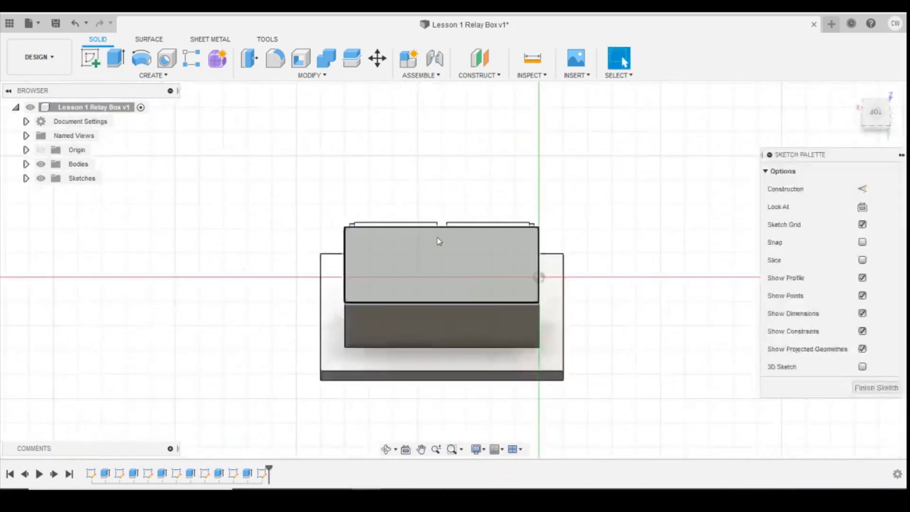
left_click(126, 75)
mouse_move(175, 102)
left_click(218, 126)
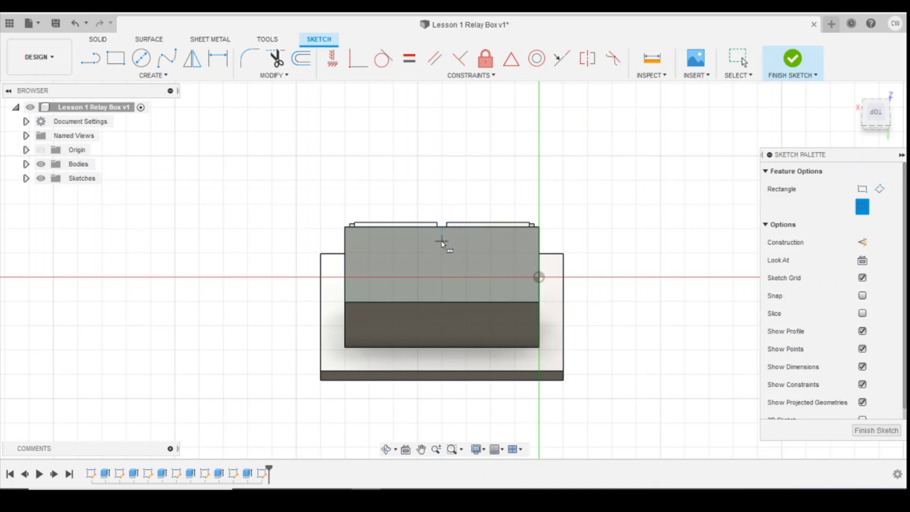
Step: Draw an 8.2 by 3.3 mm rectangle centred on the sketch origin
left_click(441, 265)
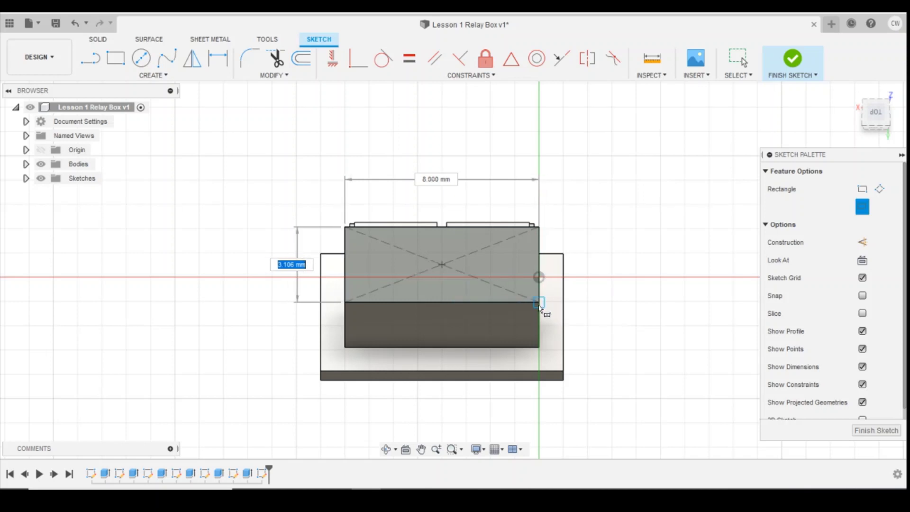
key("Tab")
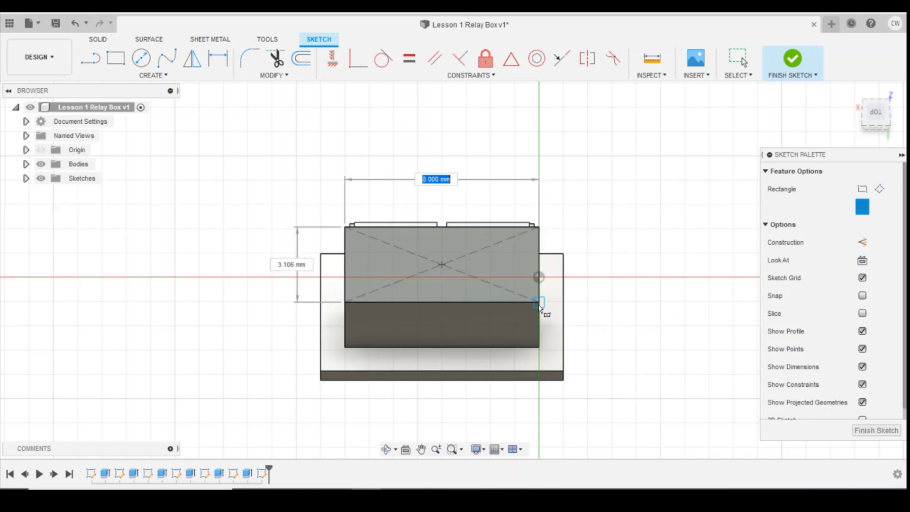
type("2.2")
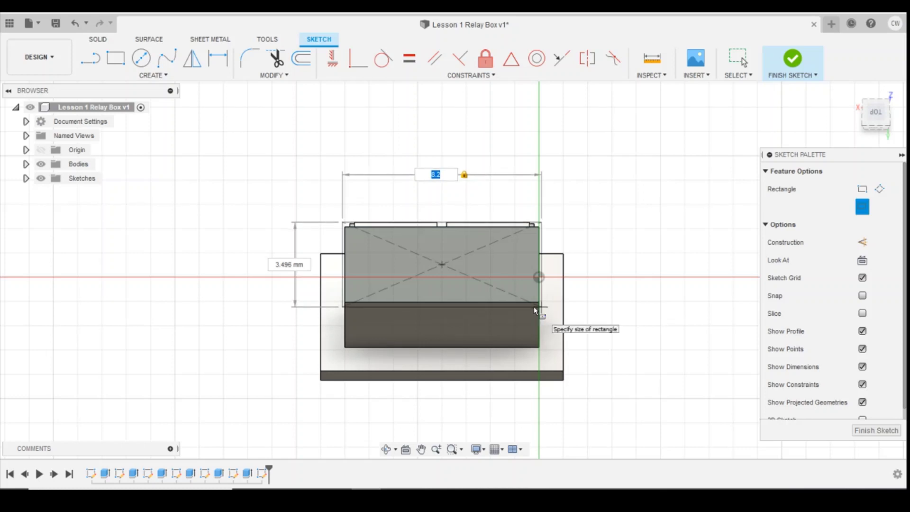
key("Tab")
type("3")
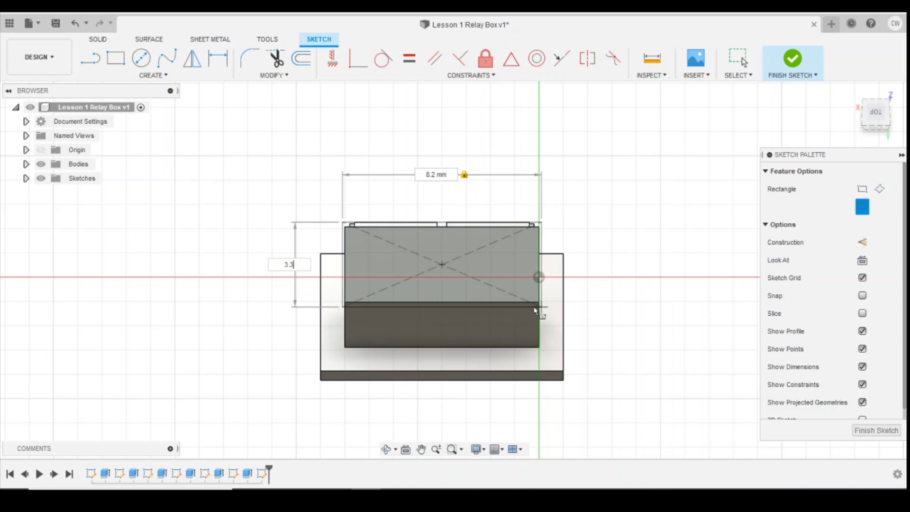
type(".3")
key("Tab")
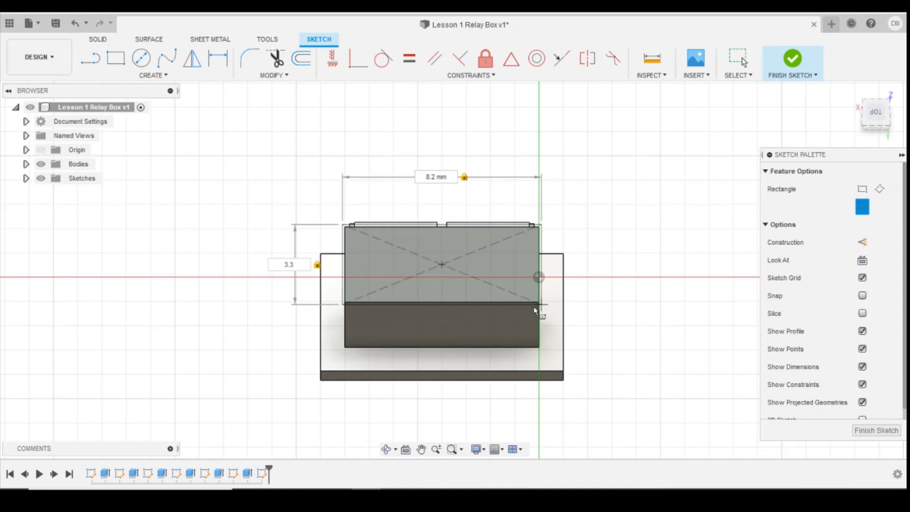
key("Return")
scroll(524, 308, "up", 5)
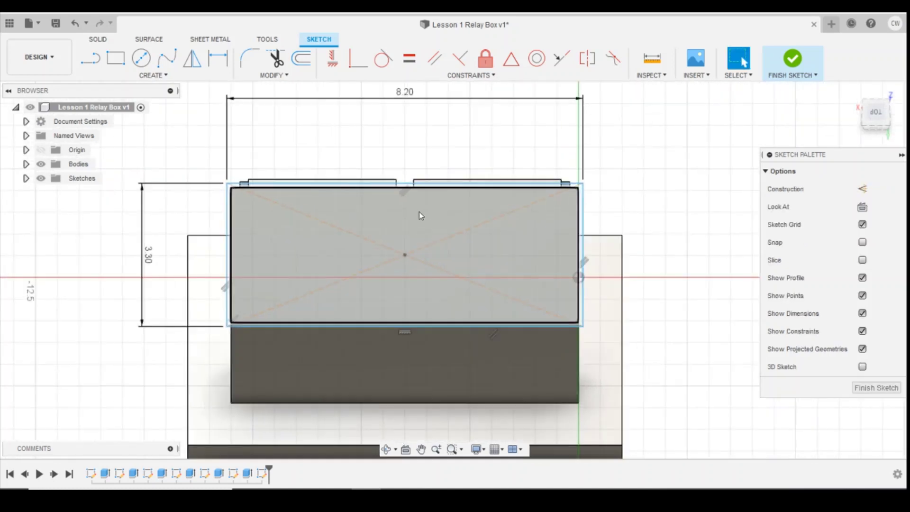
Step: Dimension the roof rectangle's top line 0.10 above the cabinet's top edge
scroll(422, 213, "up", 3)
scroll(519, 206, "down", 2)
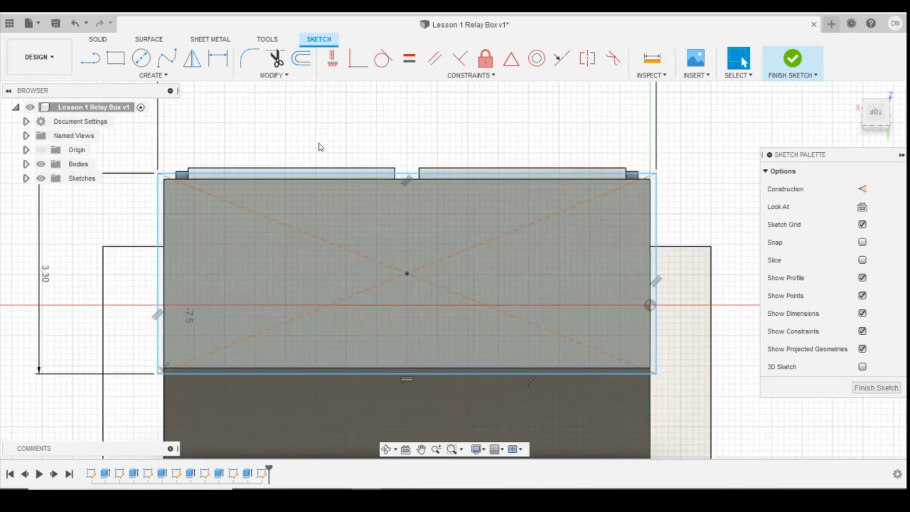
left_click(407, 273)
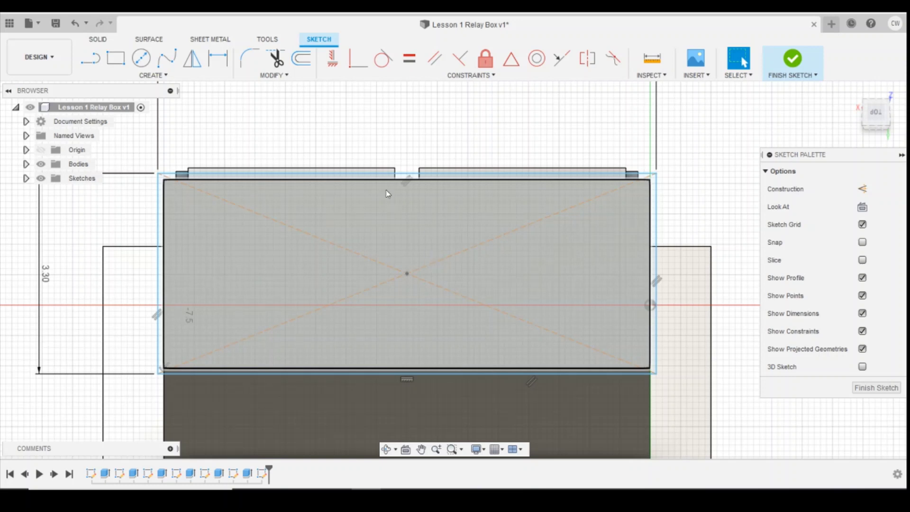
key("d")
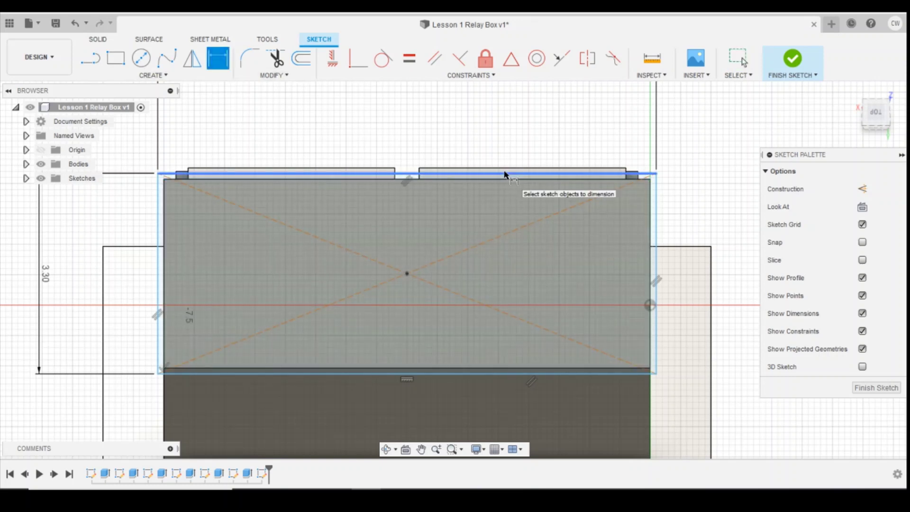
left_click(505, 174)
left_click(503, 179)
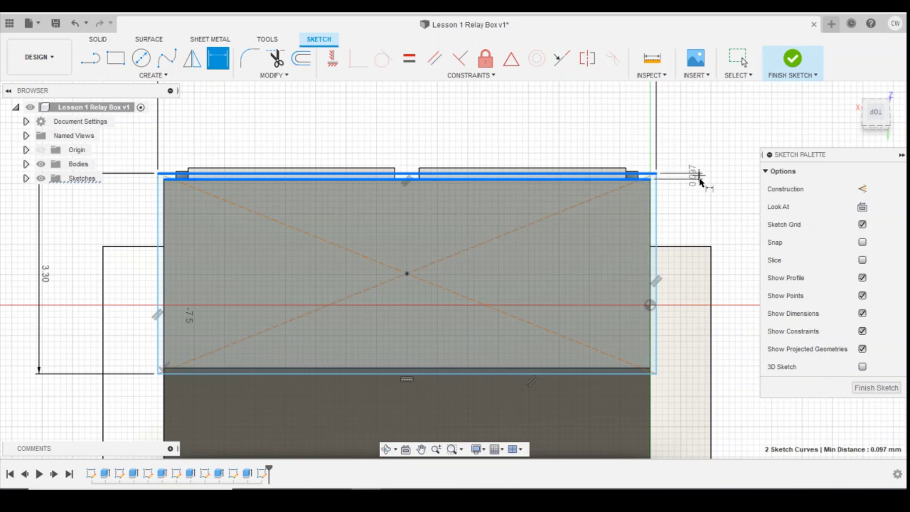
left_click(700, 180)
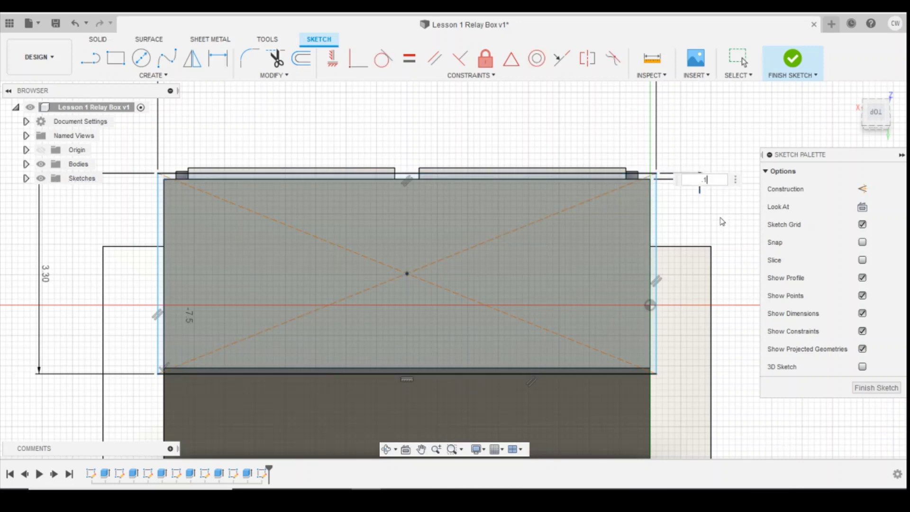
key("Return")
Step: Try a gap dimension along the bottom edge and dismiss the over-constrained sketch warning
scroll(689, 234, "down", 3)
scroll(609, 302, "up", 5)
left_click(611, 301)
left_click(615, 306)
scroll(521, 315, "down", 3)
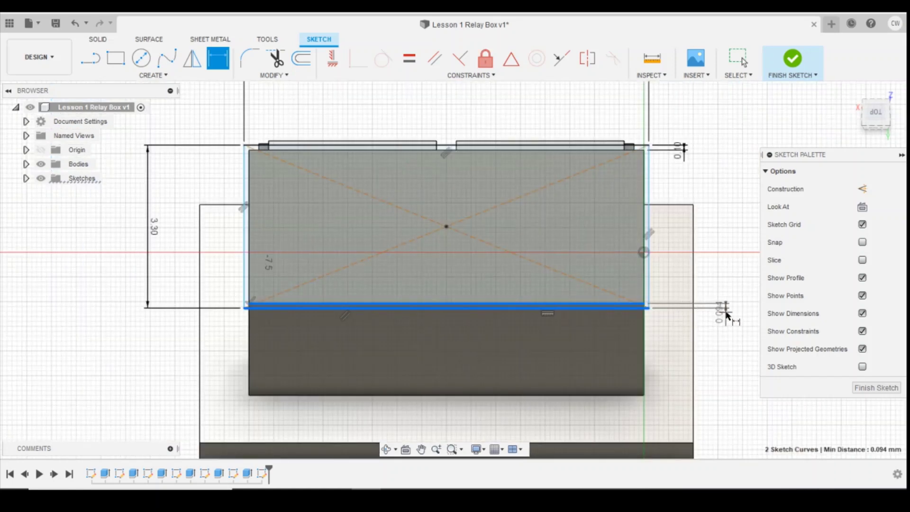
left_click(726, 312)
left_click(546, 264)
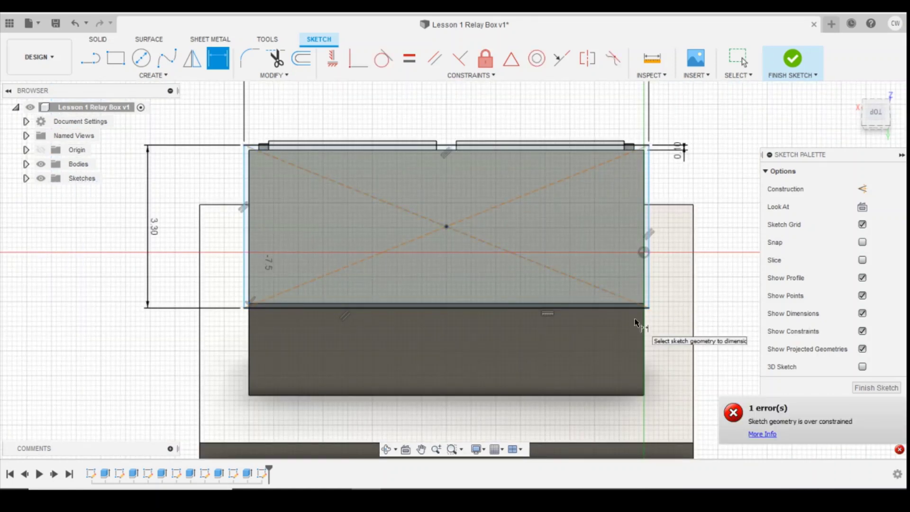
Step: Dimension the rectangle's right edge 0.10 past the cabinet side and select the roof profile
left_click(645, 283)
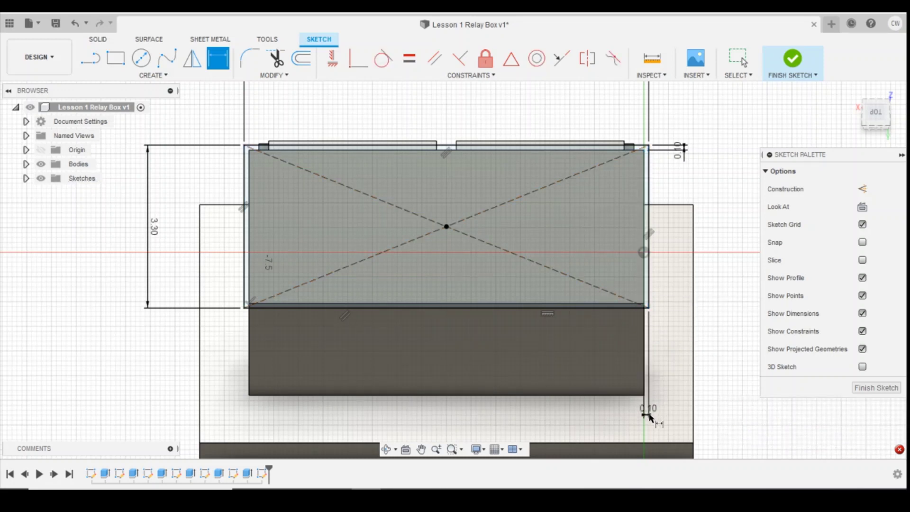
left_click(649, 413)
key("Escape")
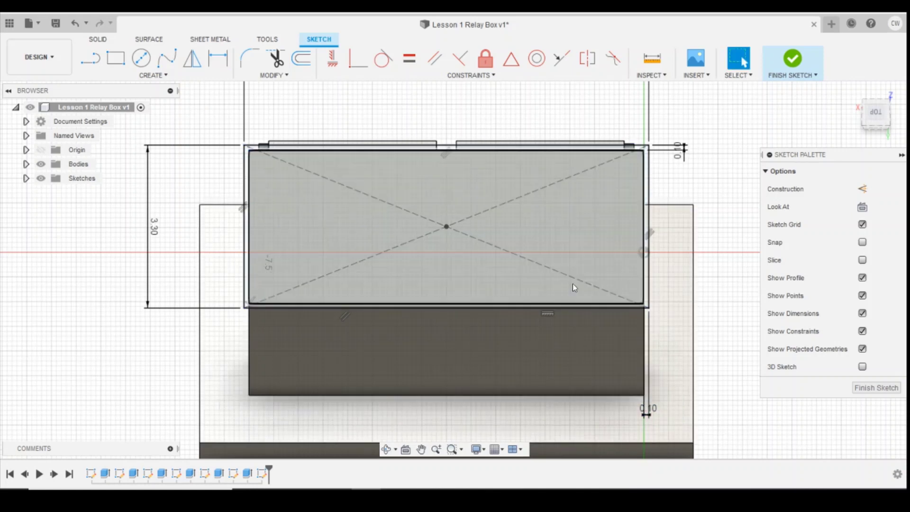
left_click(561, 182)
scroll(619, 226, "up", 2)
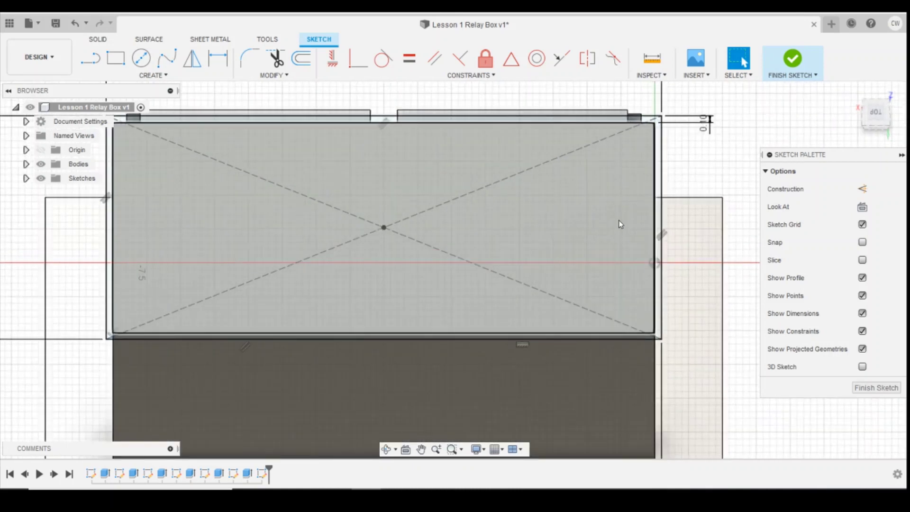
left_click(618, 220)
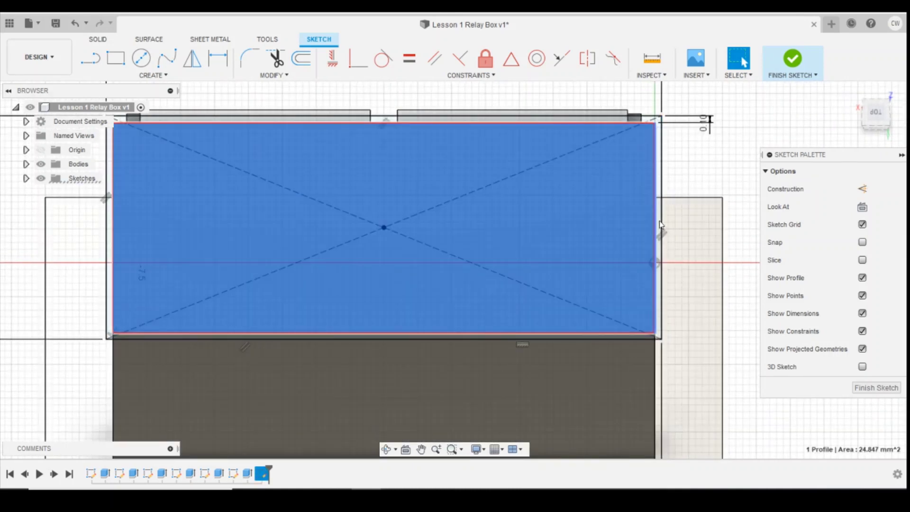
Step: Extrude the roof rectangle and its narrow overhang strip 0.2 mm, joined to the cabinet
scroll(660, 219, "up", 3)
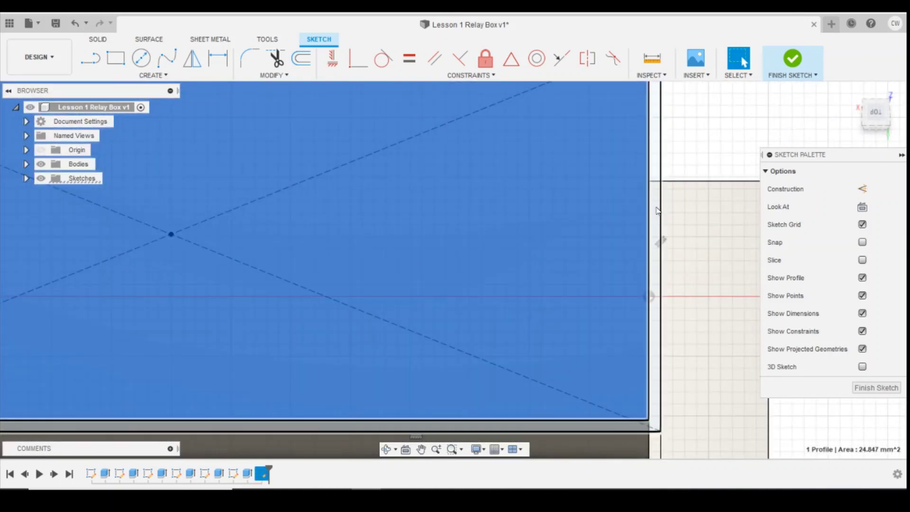
left_click(656, 210, "shift")
right_click(657, 210)
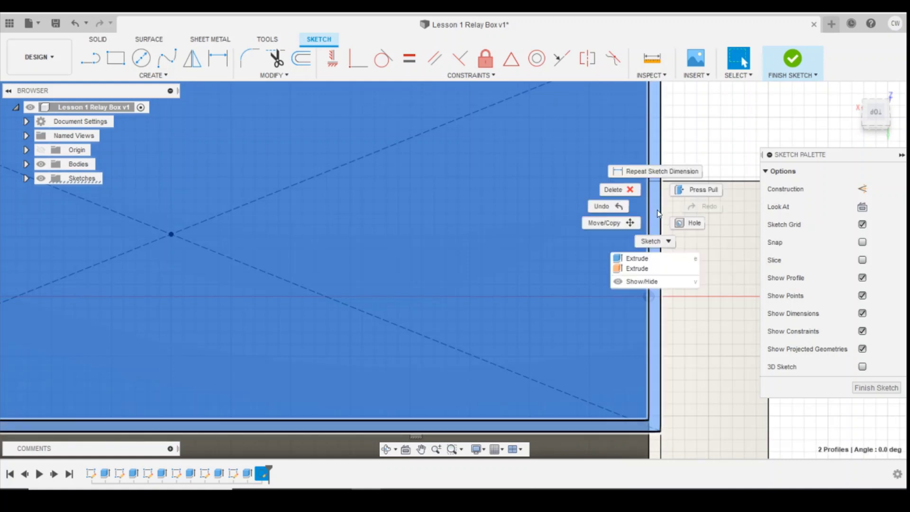
left_click(657, 258)
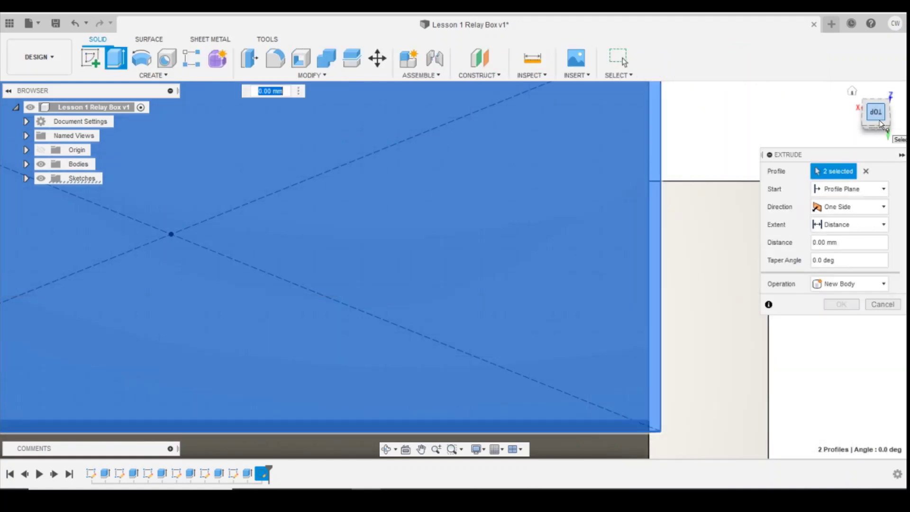
mouse_move(454, 268)
middle_mouse_down("shift")
mouse_move(244, 172)
mouse_move(294, 248)
middle_mouse_up("shift")
middle_click_drag(271, 207, 521, 306, "shift")
scroll(512, 289, "down", 2)
scroll(501, 273, "up", 4)
left_click_drag(713, 217, 712, 211)
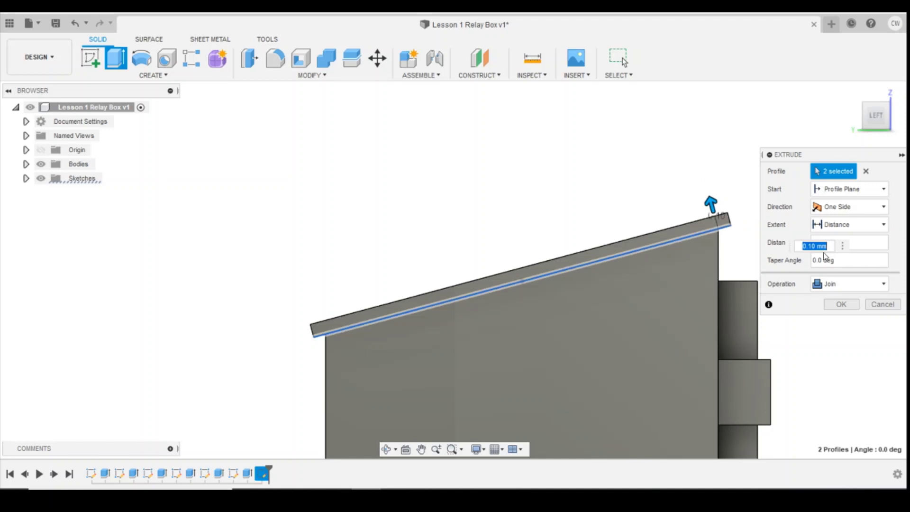
type("0.2")
key("Return")
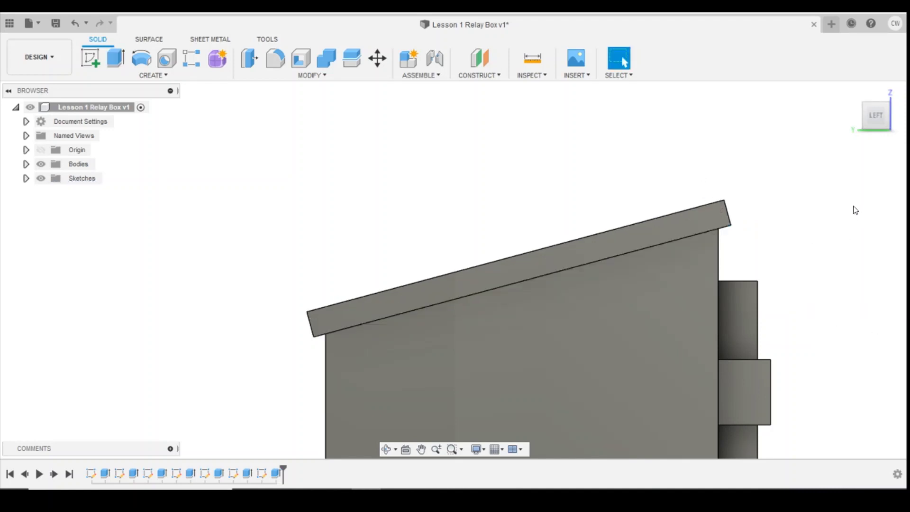
Step: Return to the home view and start a new sketch for the door handle
left_click(851, 91)
scroll(650, 286, "down", 3)
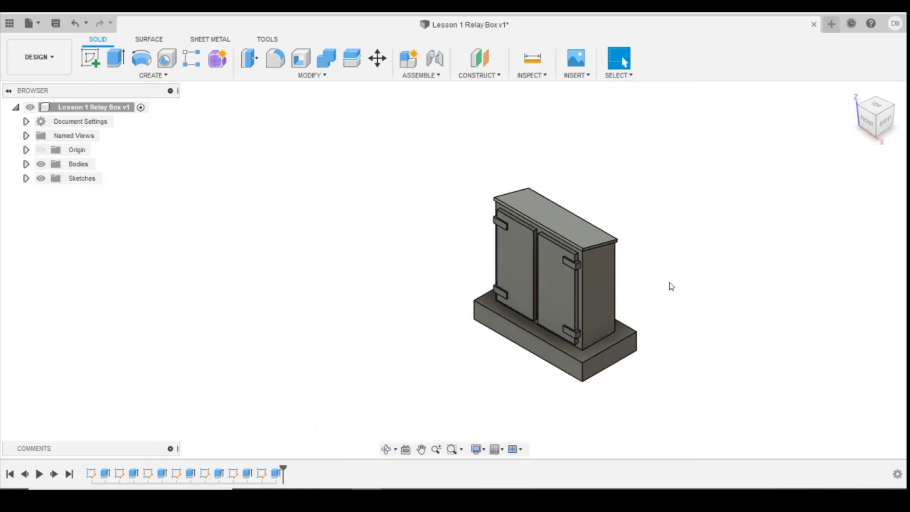
scroll(577, 290, "up", 5)
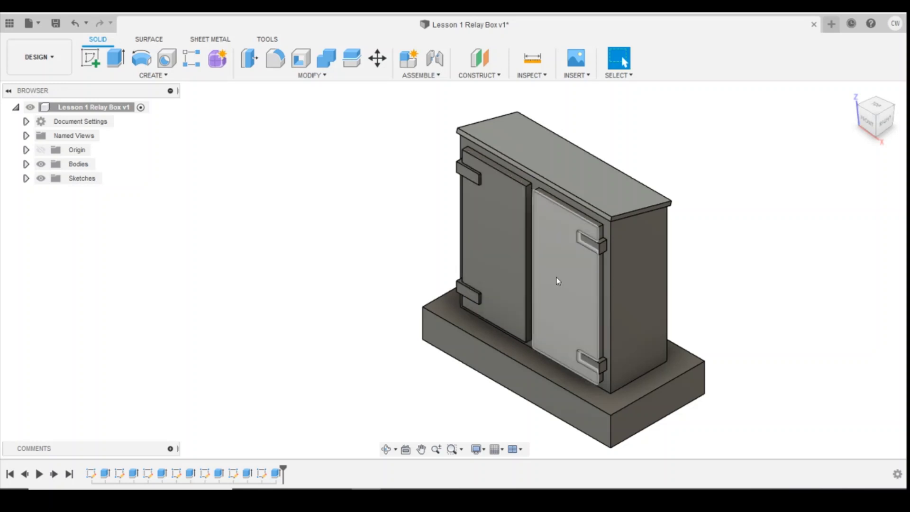
left_click(89, 64)
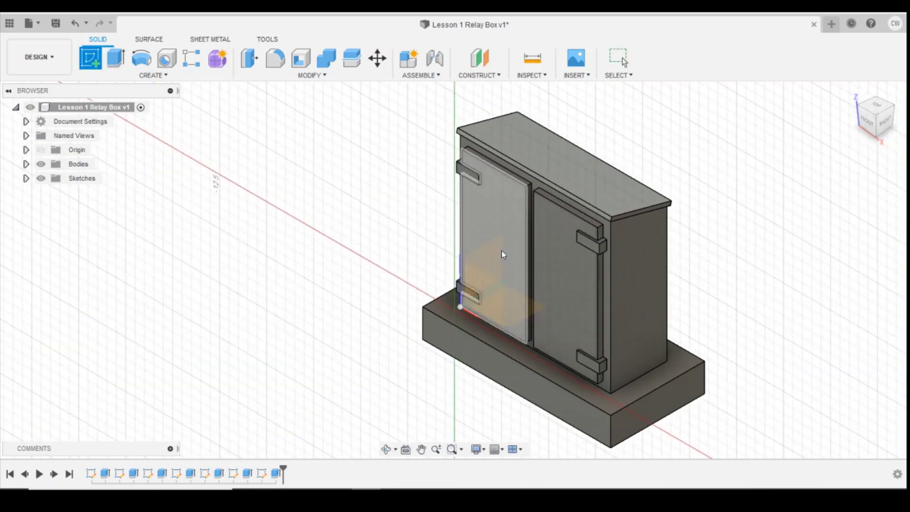
Step: Draw a 0.80 × 0.30 two-point rectangle on the right door's front face
left_click(555, 274)
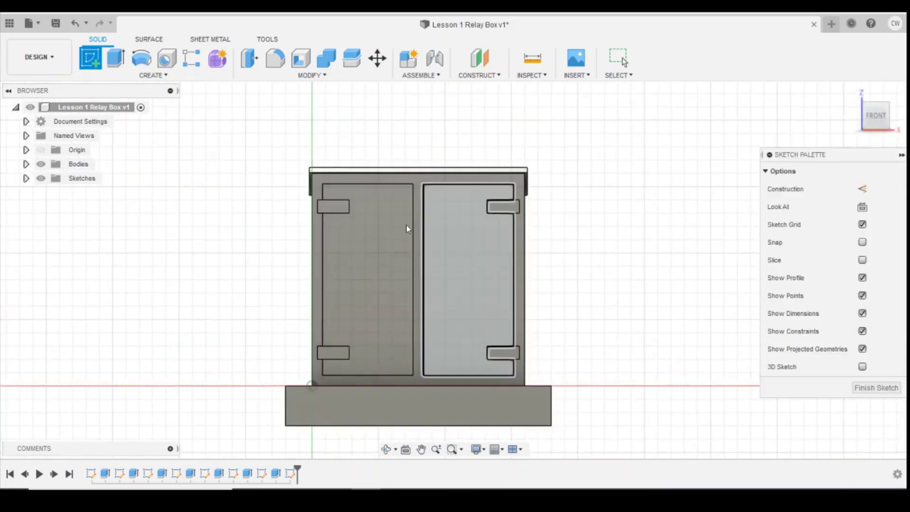
left_click(132, 79)
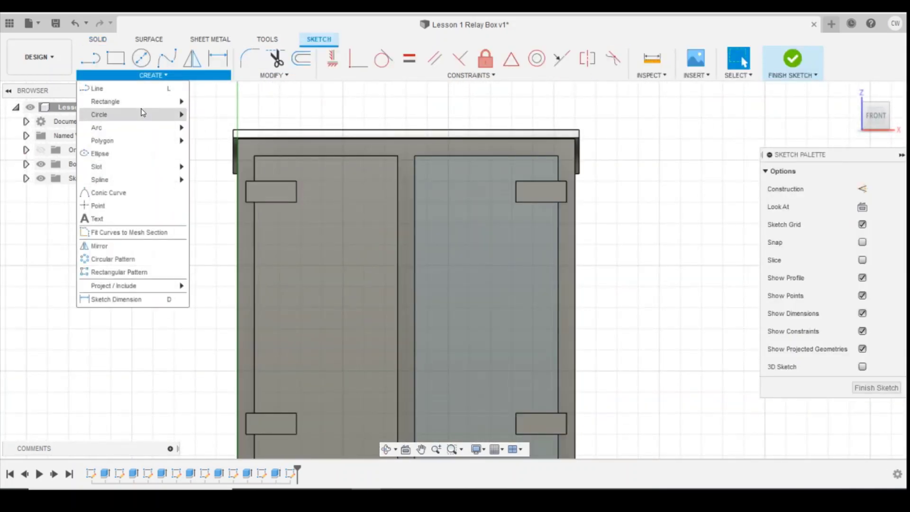
mouse_move(171, 101)
left_click(210, 102)
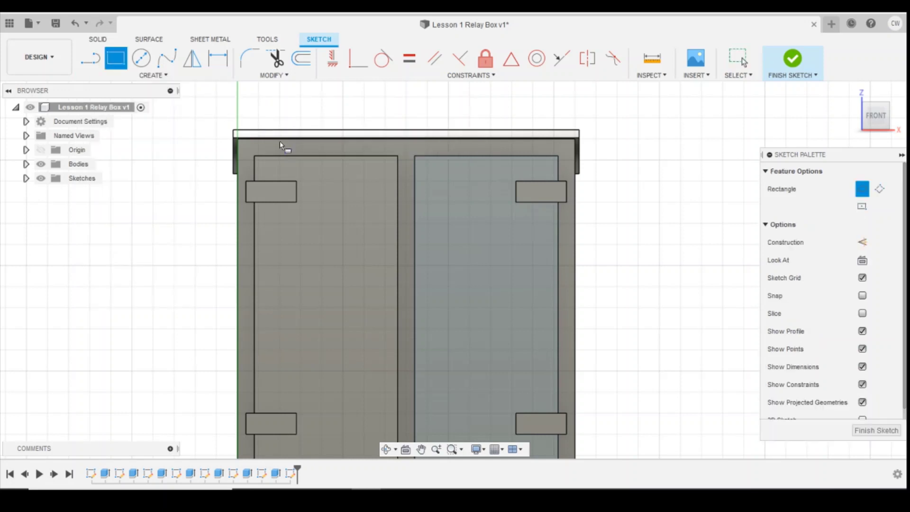
left_click(430, 285)
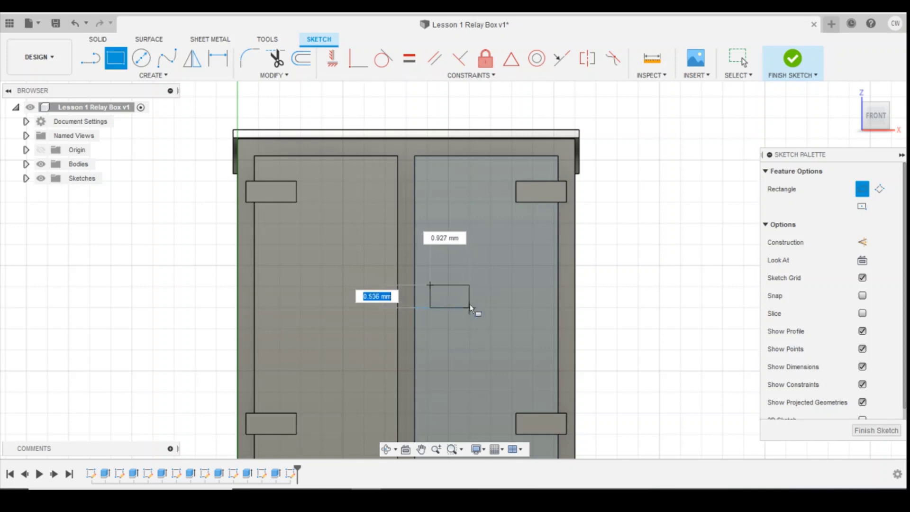
type(".3")
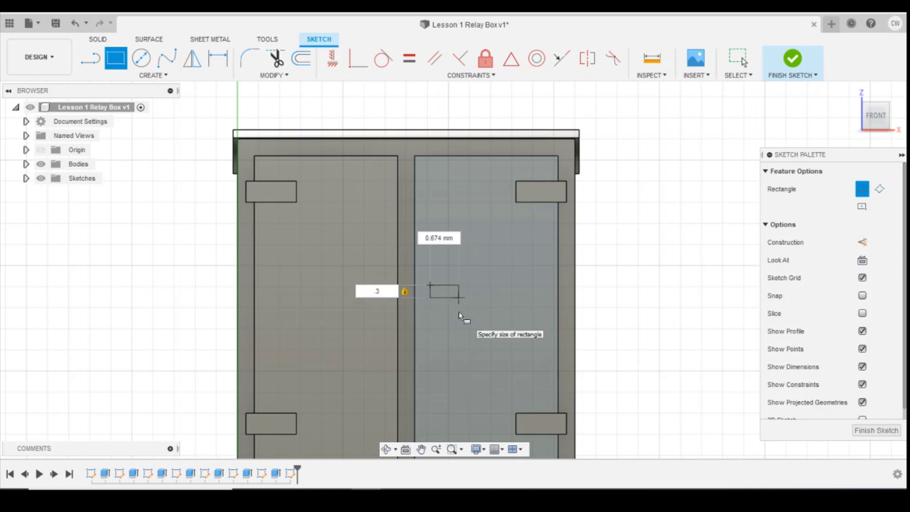
key("Tab")
type("0.6")
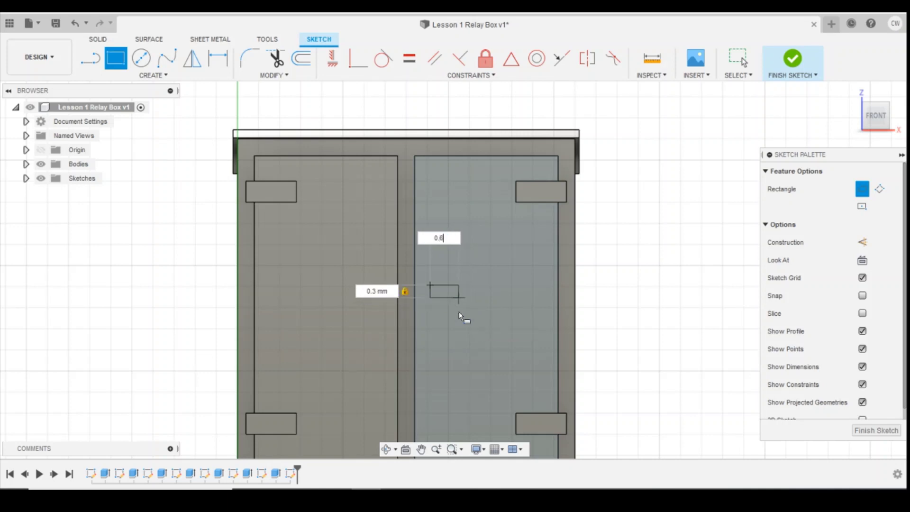
key("BackSpace")
type("8")
key("Return")
key("Escape")
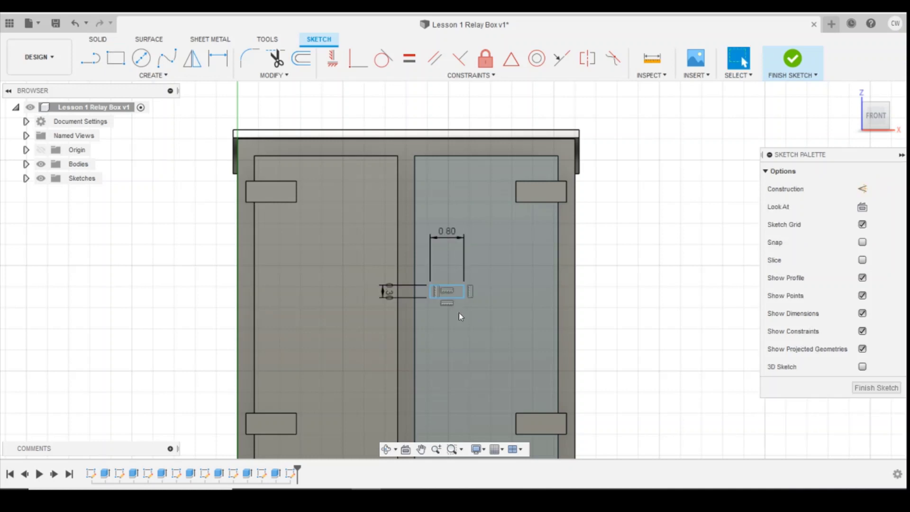
Step: Dimension the rectangle's left edge 0.4 from the door's inner edge
key("d")
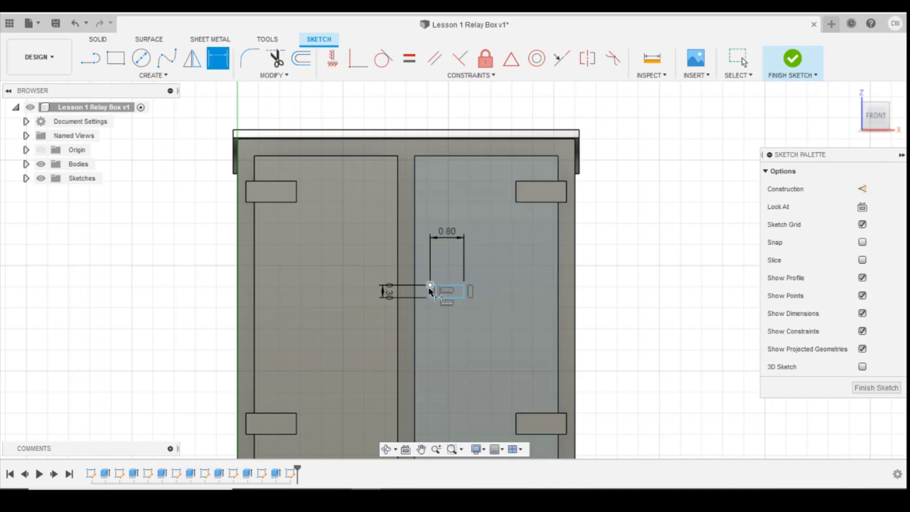
left_click(430, 291)
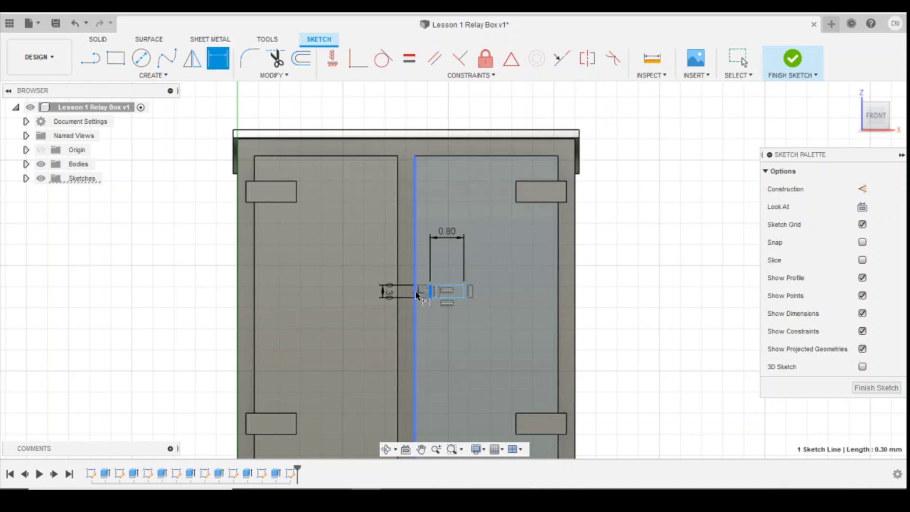
left_click(416, 294)
left_click(428, 209)
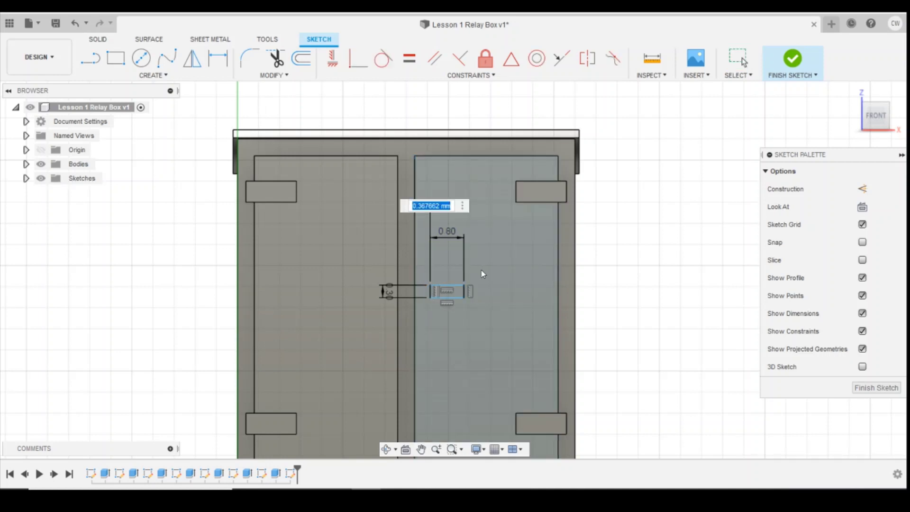
type("0.4")
key("Return")
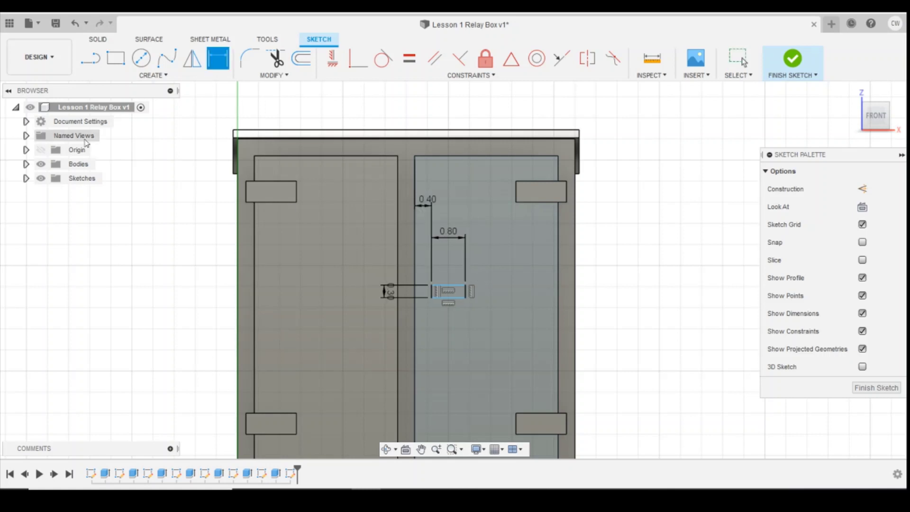
Step: Dimension the rectangle's top 3 below the door top and select the handle profile
left_click(448, 285)
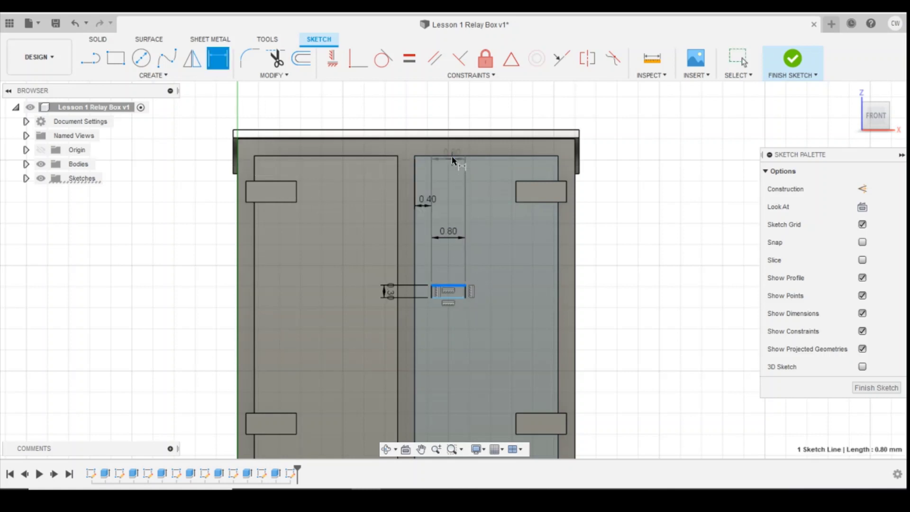
left_click(451, 156)
left_click(481, 201)
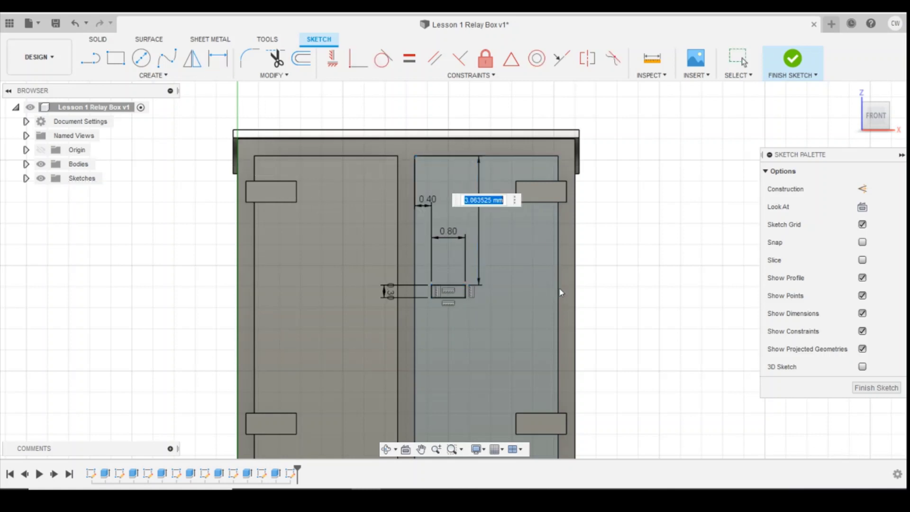
type("3")
key("Return")
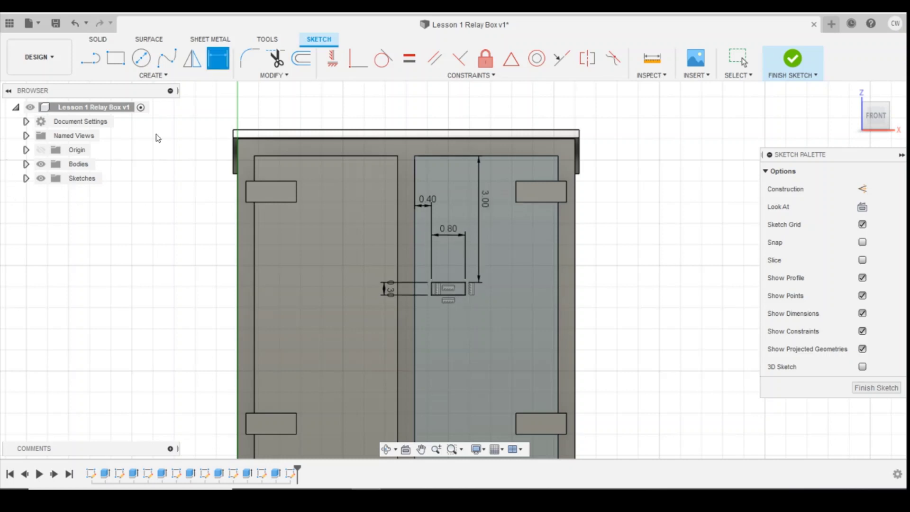
left_click(120, 66)
key("Escape")
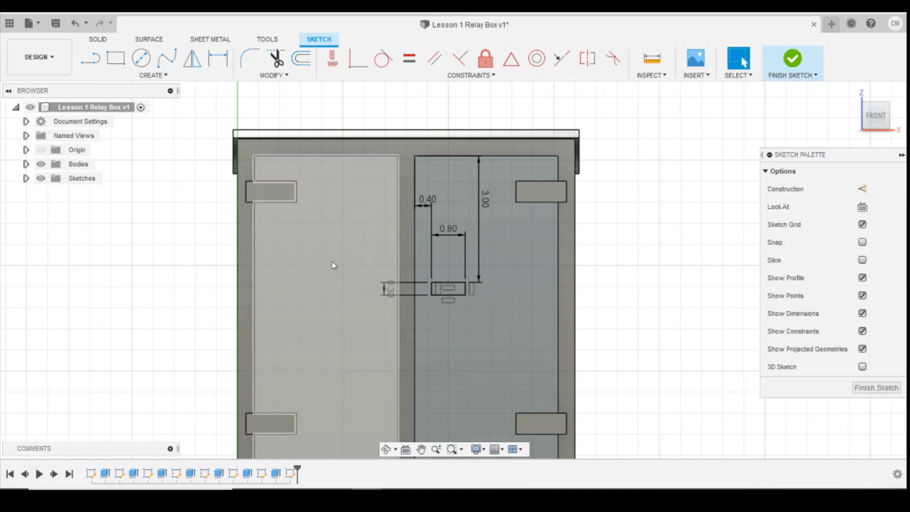
left_click(458, 293)
Step: Extrude the small handle rectangle 0.2 out from the right door face
right_click(458, 293)
left_click(457, 337)
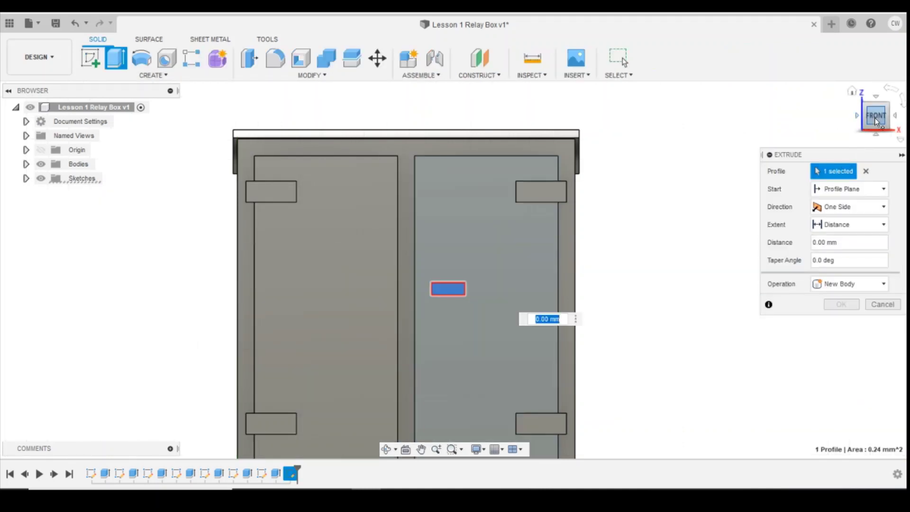
left_click(552, 318)
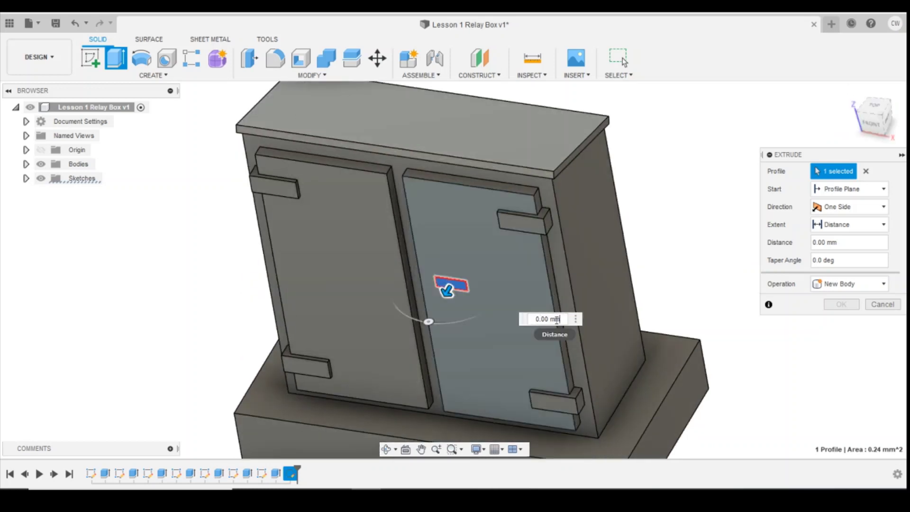
double_click(552, 319)
type("0.2")
key("Return")
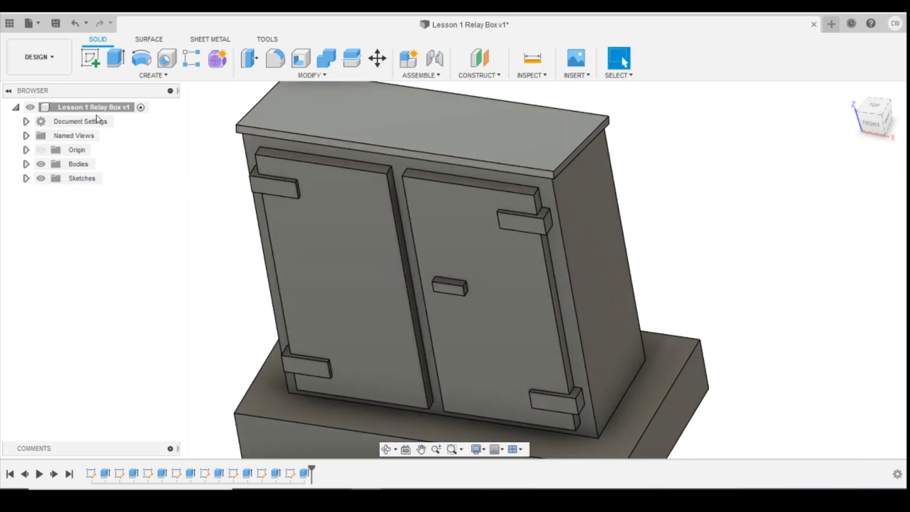
Step: Start a sketch on the left door face and draw a 0.30 × 0.80 rectangle
left_click(90, 58)
left_click(377, 284)
left_click(378, 285)
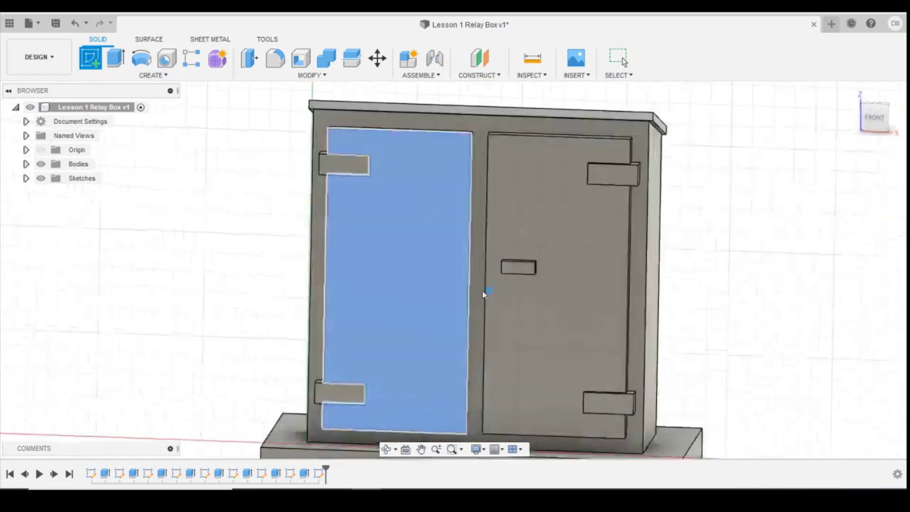
left_click(122, 77)
mouse_move(152, 101)
left_click(210, 101)
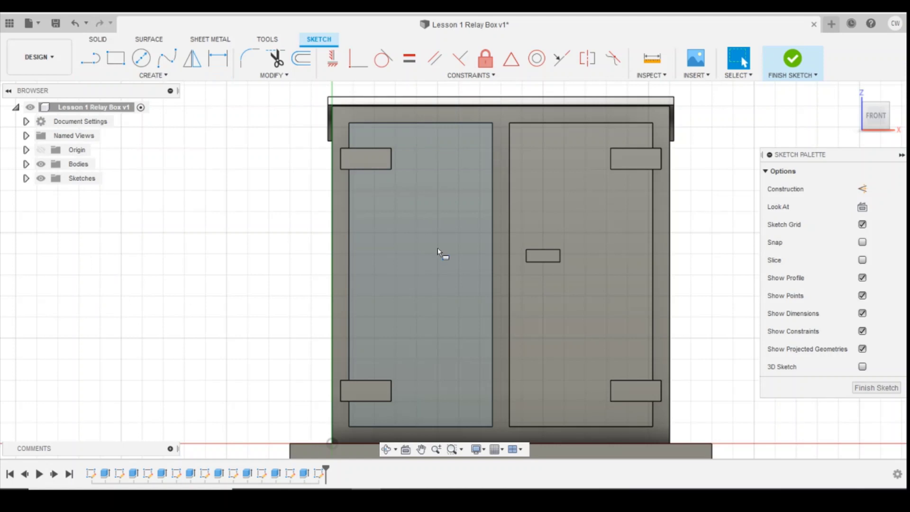
left_click(473, 251)
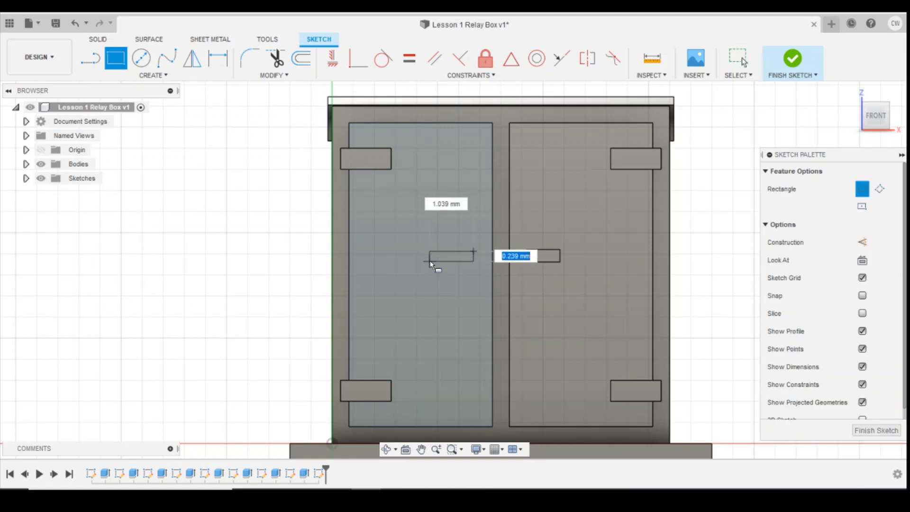
type("0.3")
key("Tab")
type("0.8")
key("Tab")
key("Return")
key("Escape")
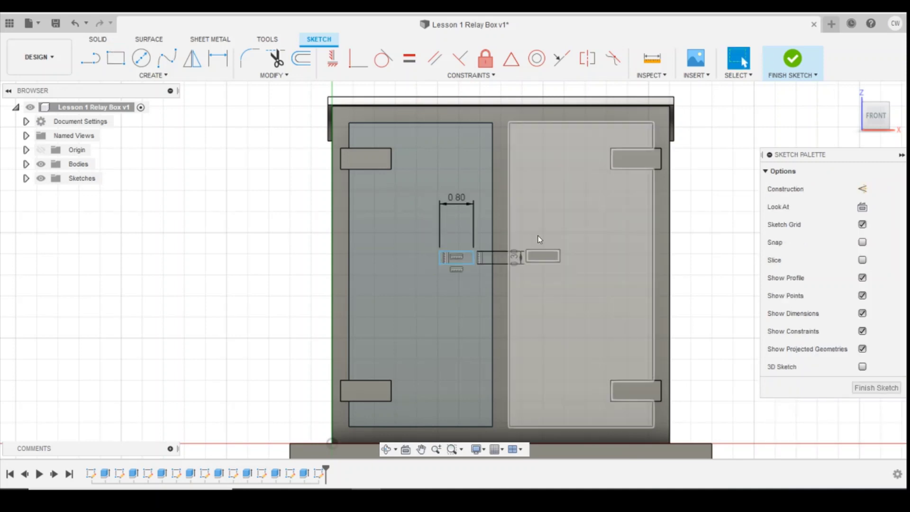
Step: Dimension the rectangle 3 below the left door's top edge
key("d")
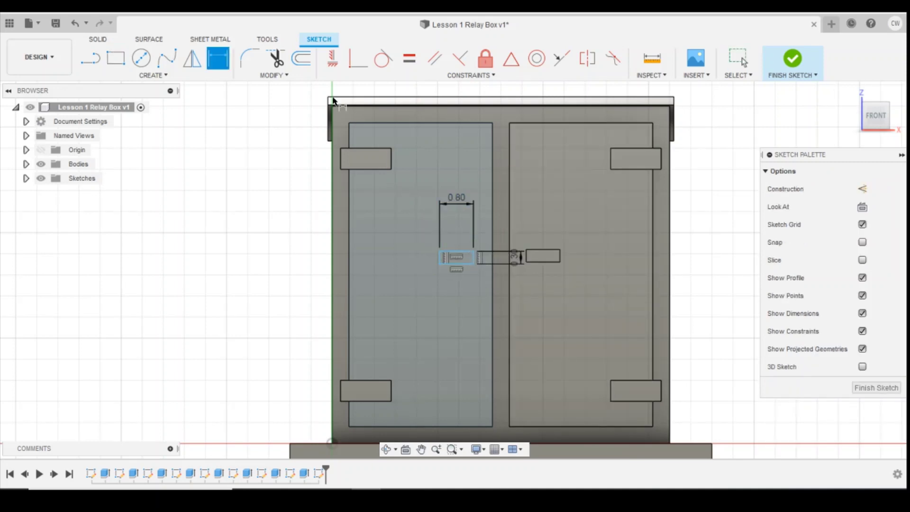
left_click(464, 244)
left_click(461, 121)
left_click(455, 173)
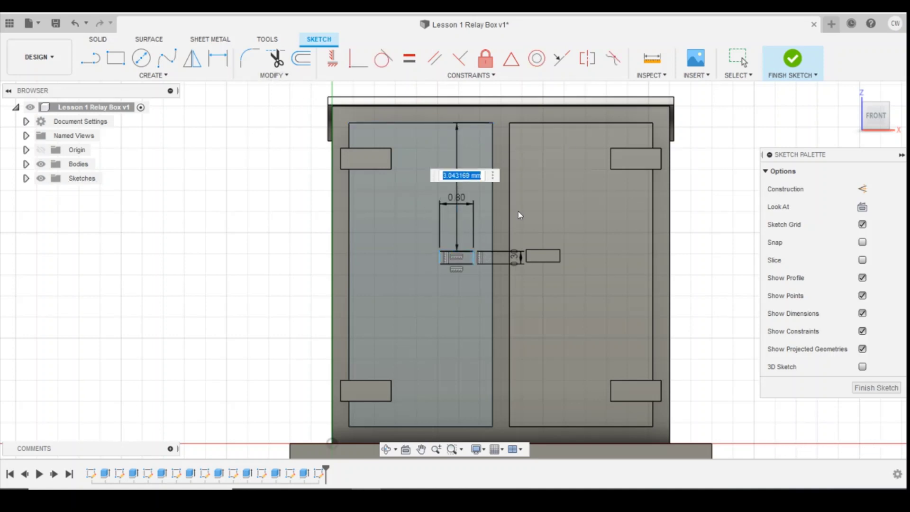
type("3")
key("Return")
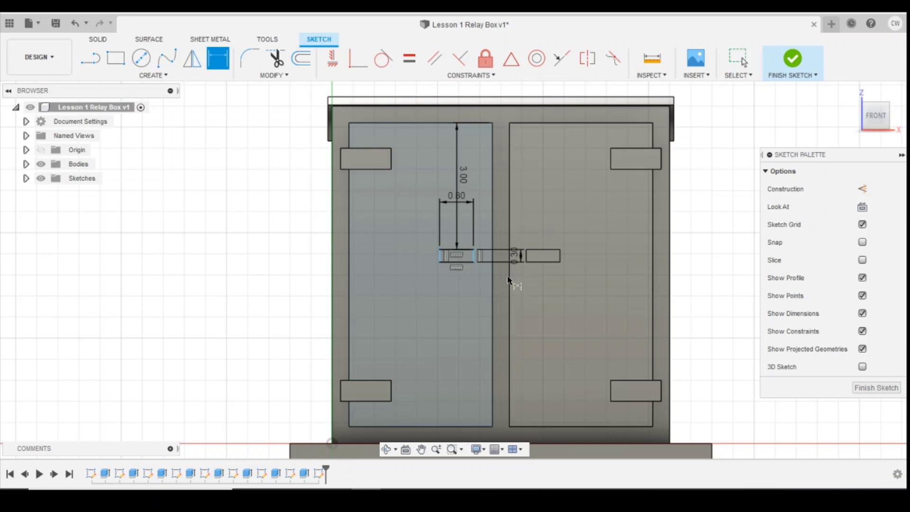
Step: Dimension the rectangle's right edge 0.4 from the door's inner vertical edge
left_click(473, 255)
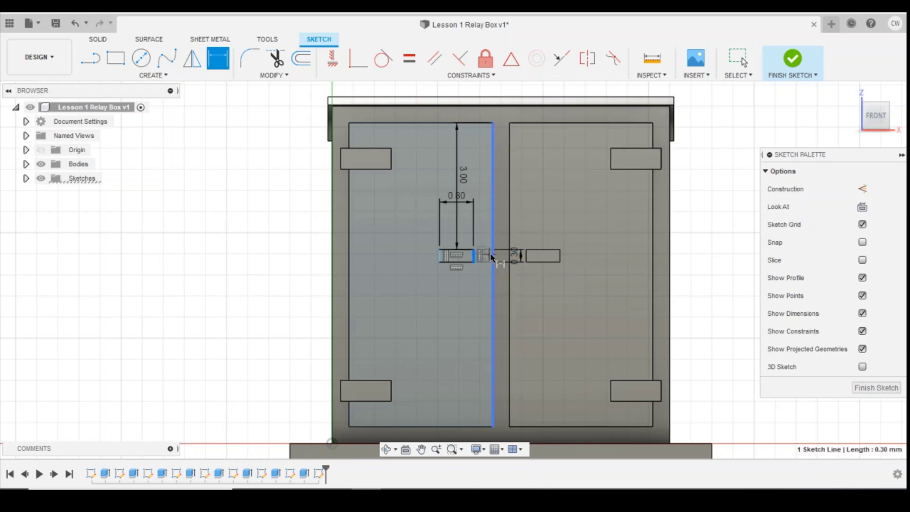
left_click(492, 244)
left_click(480, 224)
type("0.4")
key("Return")
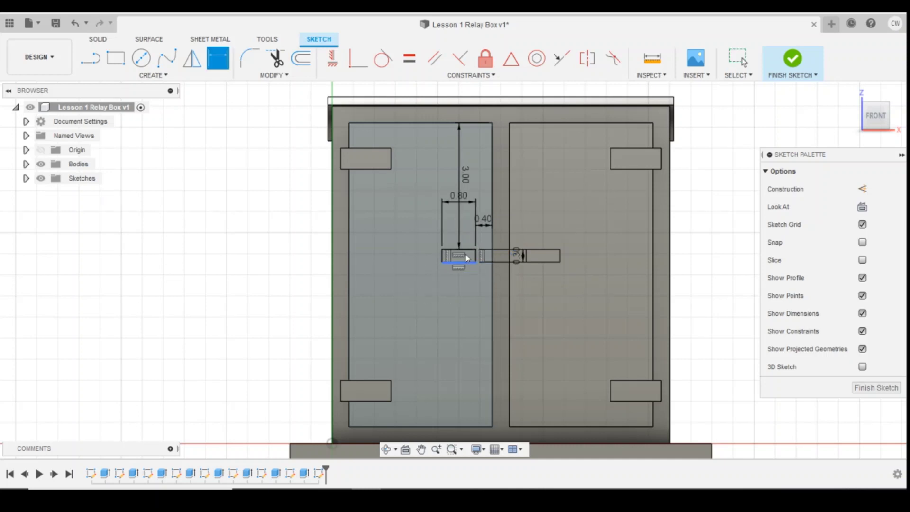
key("Escape")
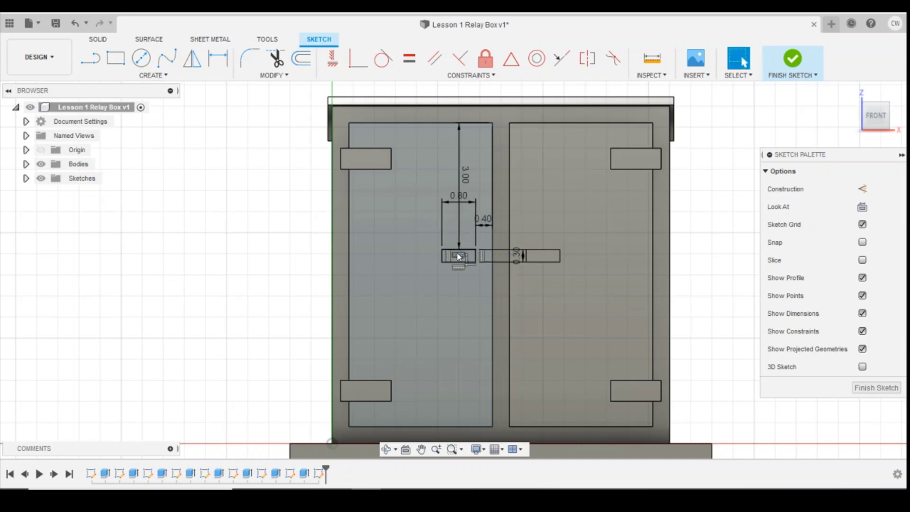
scroll(471, 253, "up", 3)
Step: Extrude the left door rectangle 0.20, matching the right handle's depth, as a joined block
left_click(464, 262)
right_click(464, 262)
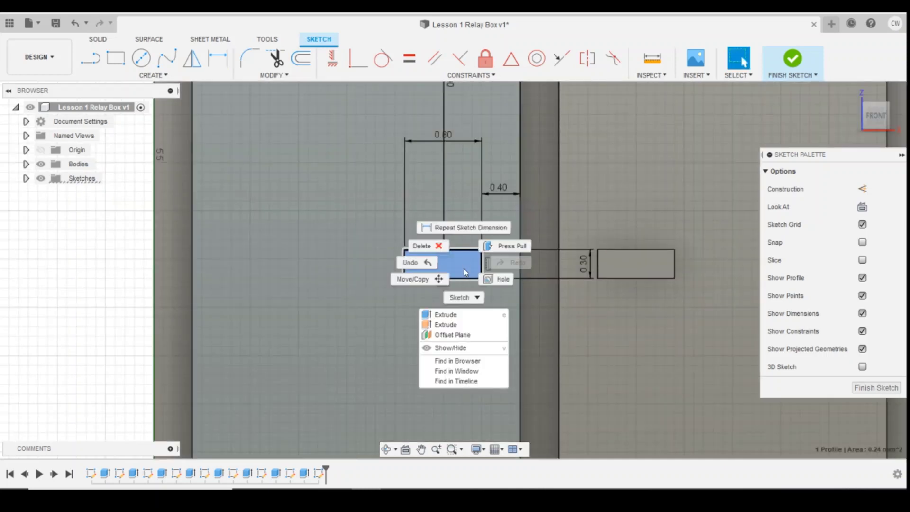
left_click(445, 314)
left_click(875, 115)
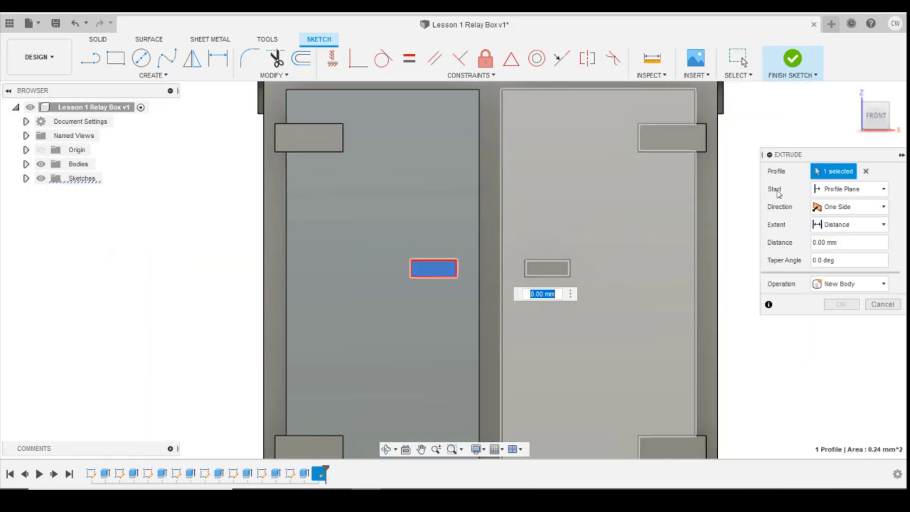
middle_click_drag(530, 275, 490, 283, "shift")
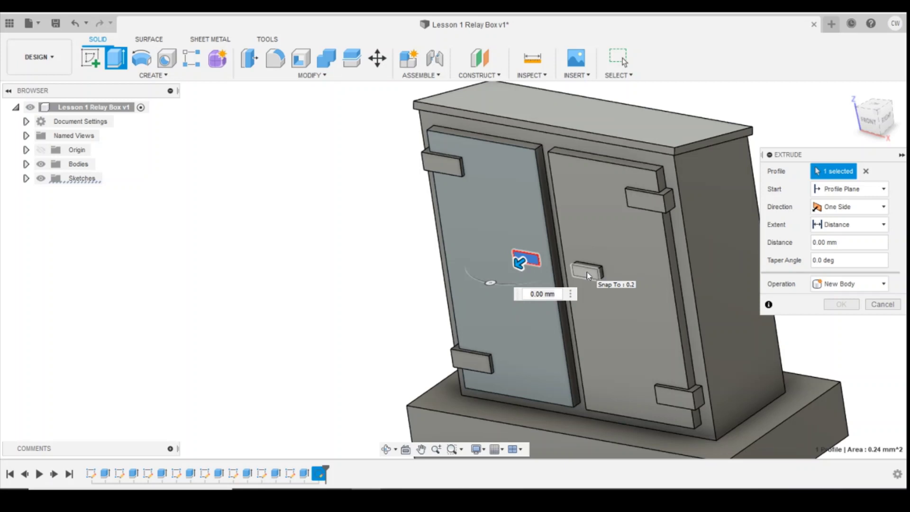
left_click(587, 271)
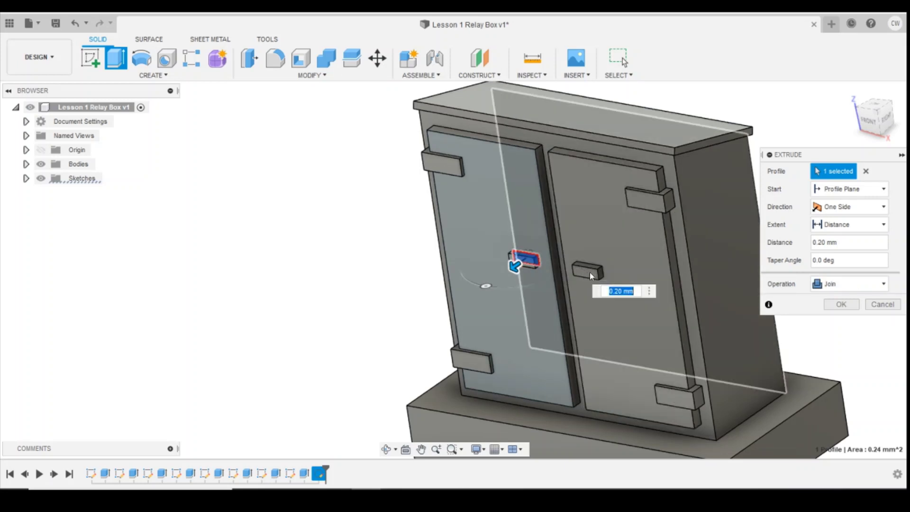
left_click(840, 304)
scroll(818, 227, "down", 3)
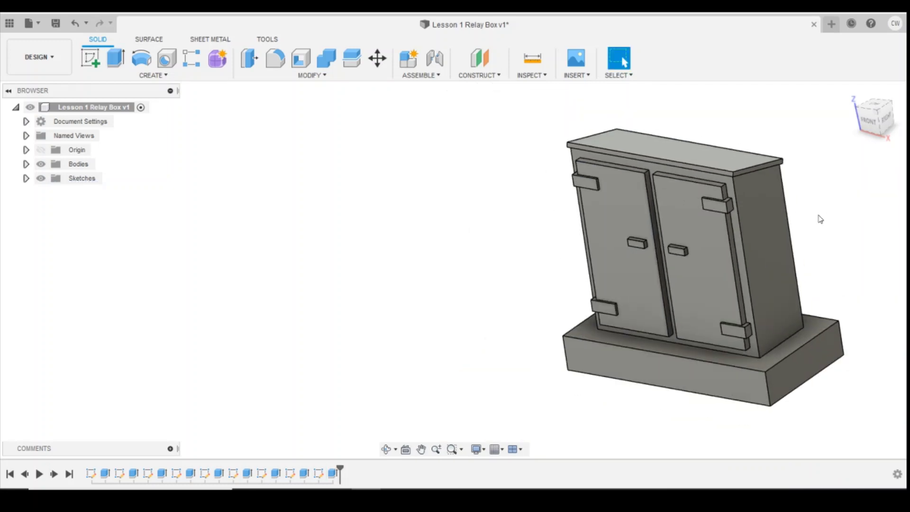
left_click(870, 112)
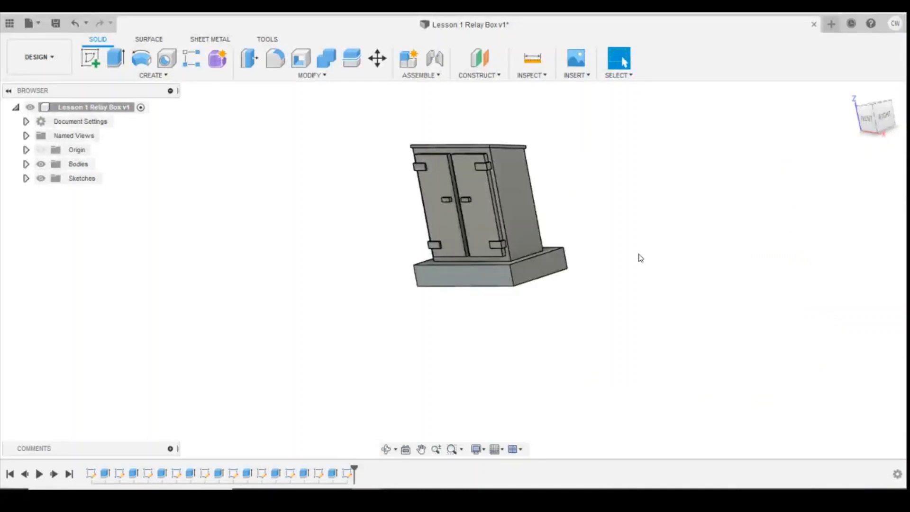